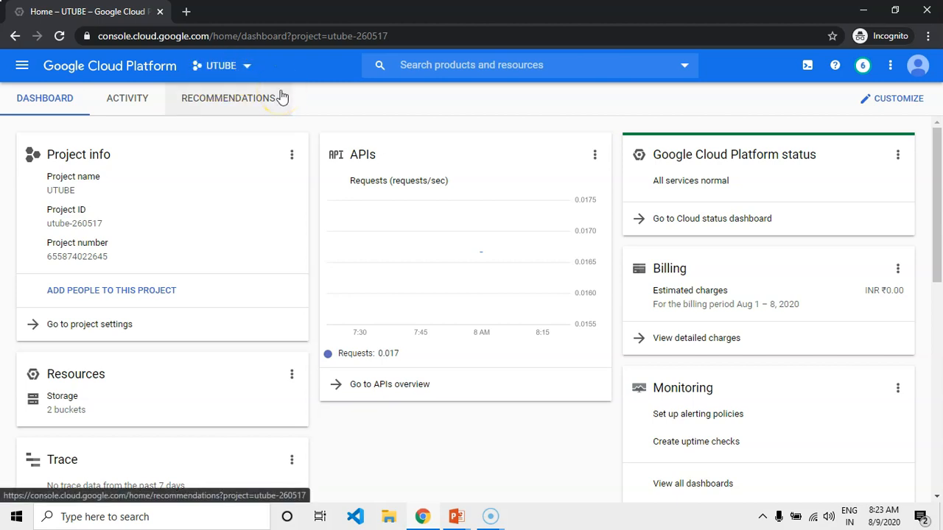
# Switch to the PowerPoint slide show and advance to the Step 2 slide on checking the quota for a Filestore instance
pyautogui.hotkey('alt', 'Tab')
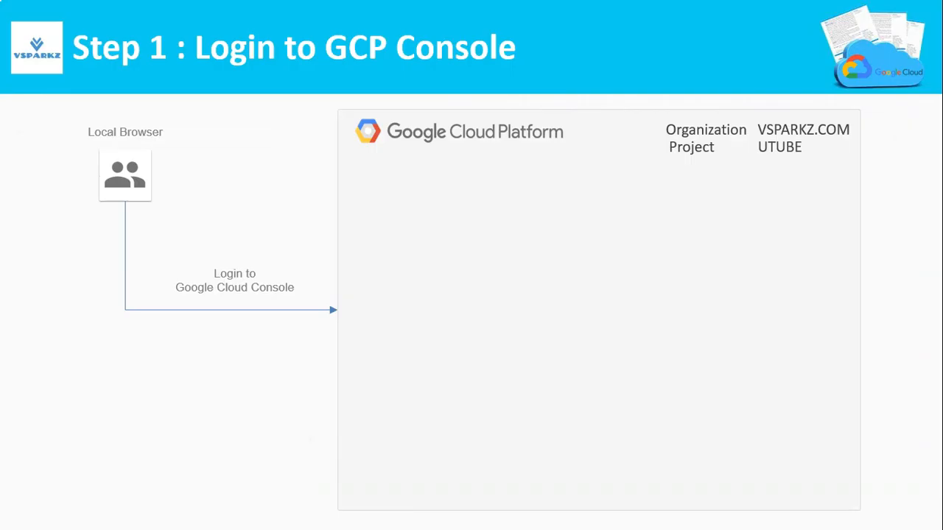
pyautogui.press('Right')
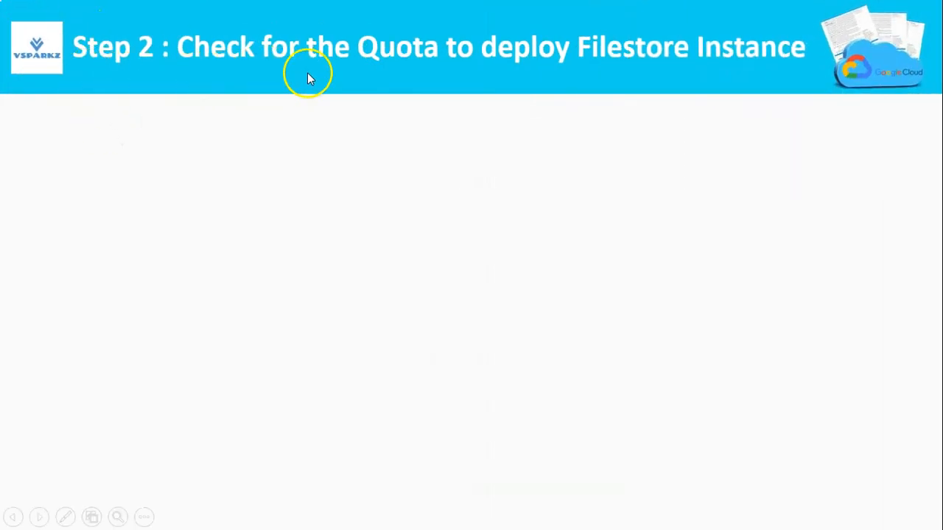
pyautogui.click(789, 71)
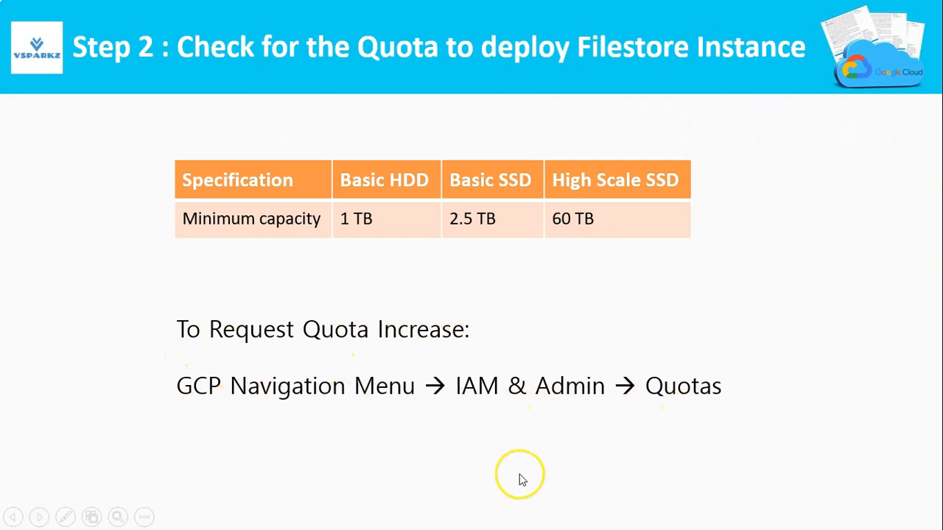
# Switch back to the Google Cloud console in Chrome and open the IAM & Admin Quotas page for the UTUBE project
pyautogui.hotkey('alt', 'Tab')
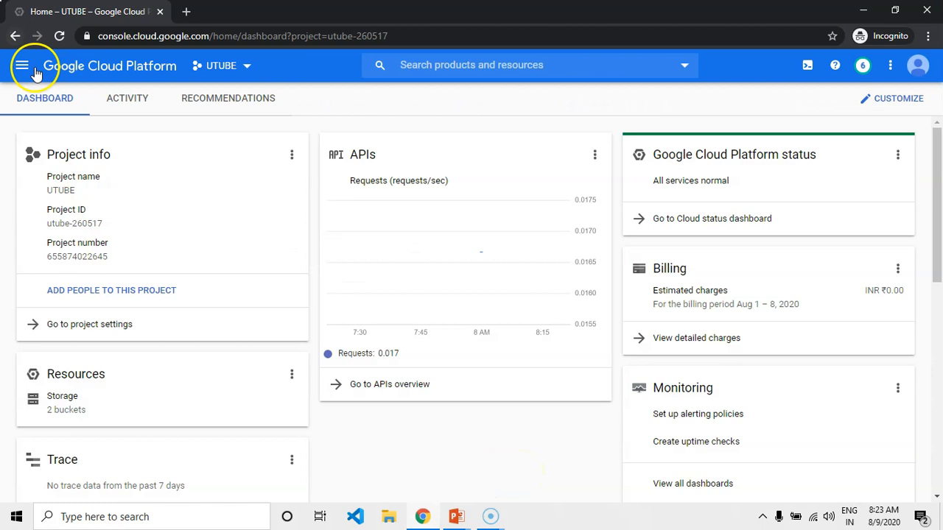
pyautogui.click(22, 66)
pyautogui.moveTo(86, 281)
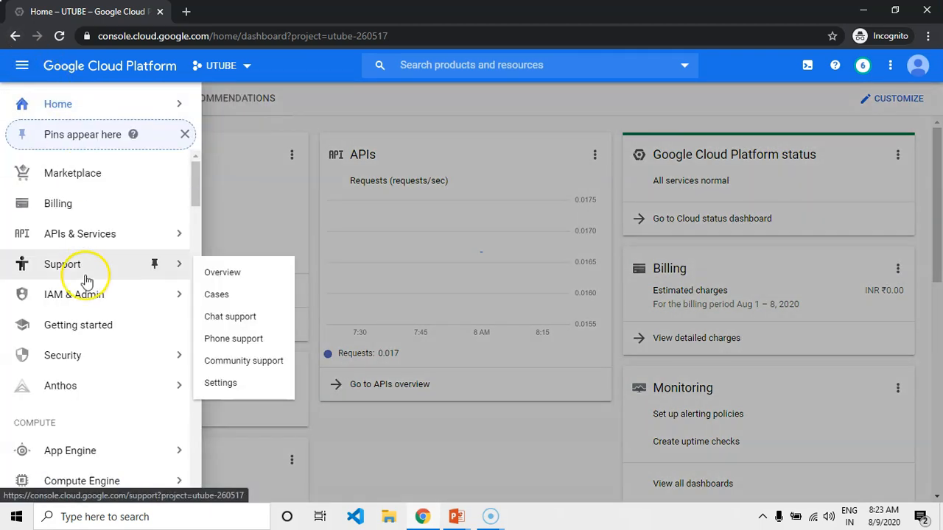
pyautogui.moveTo(177, 294)
pyautogui.click(227, 168)
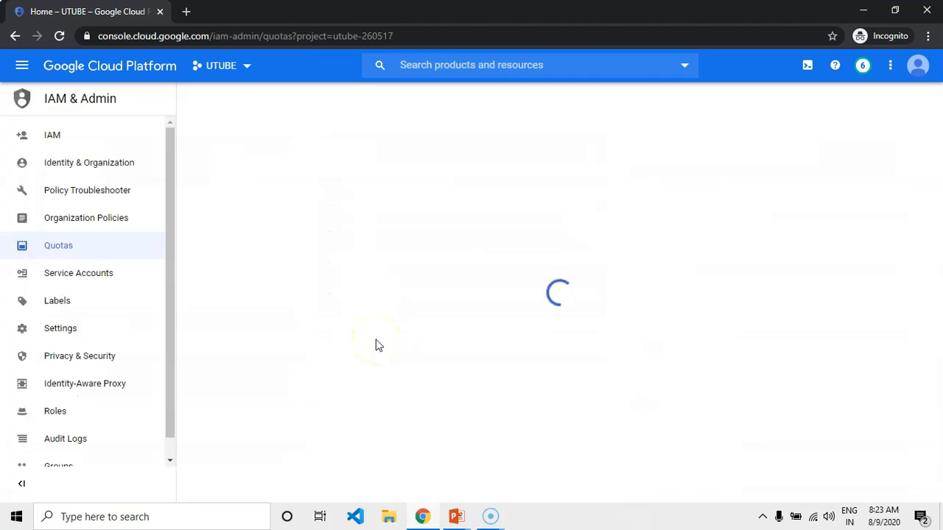
# Filter the quotas by service "filestore" and review the Basic HDD, Basic SSD and High Scale SSD capacity entries
pyautogui.click(246, 132)
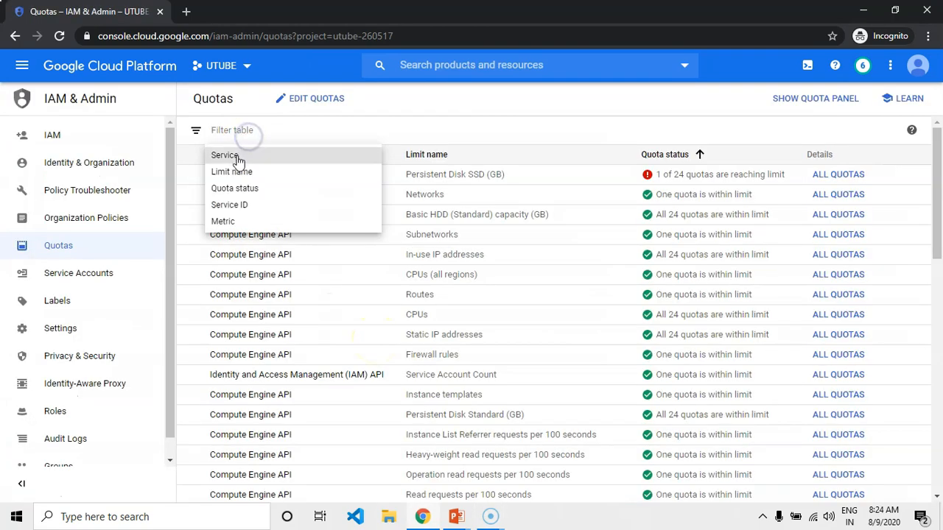
pyautogui.click(237, 157)
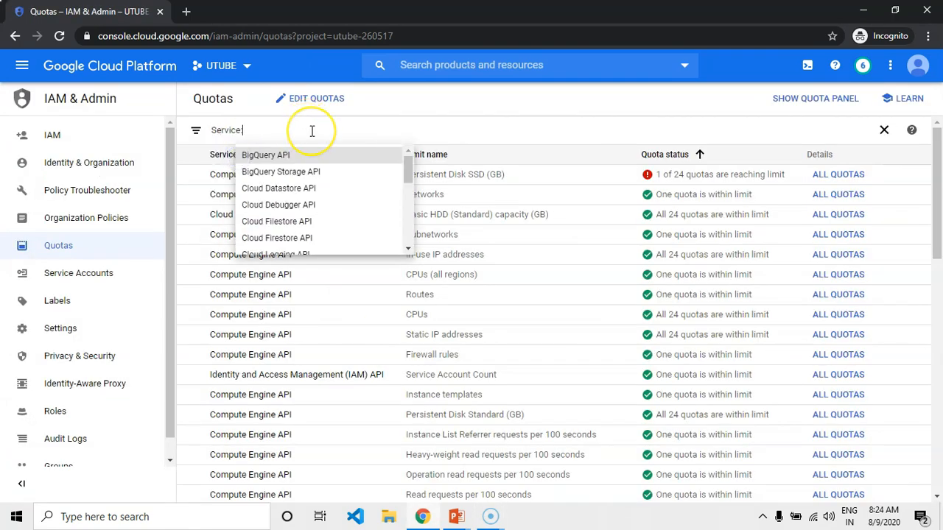
pyautogui.write('filestore')
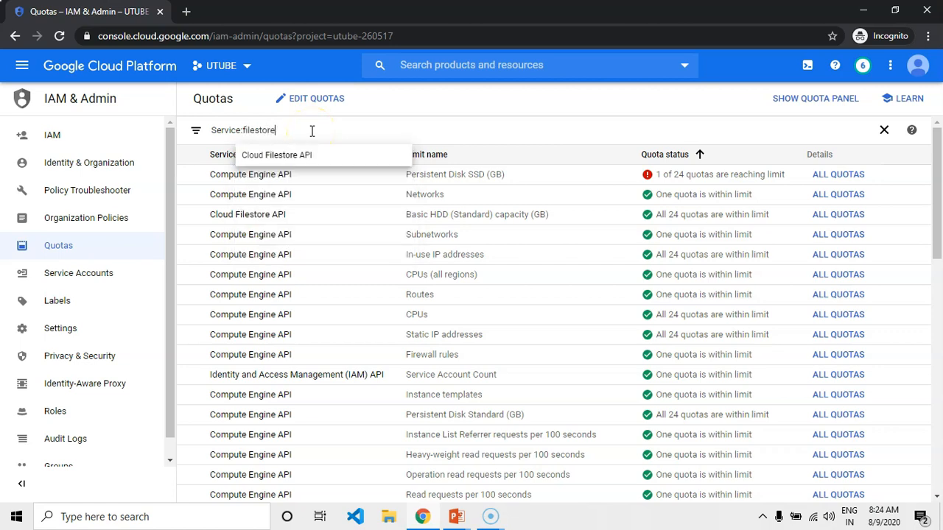
pyautogui.press('Return')
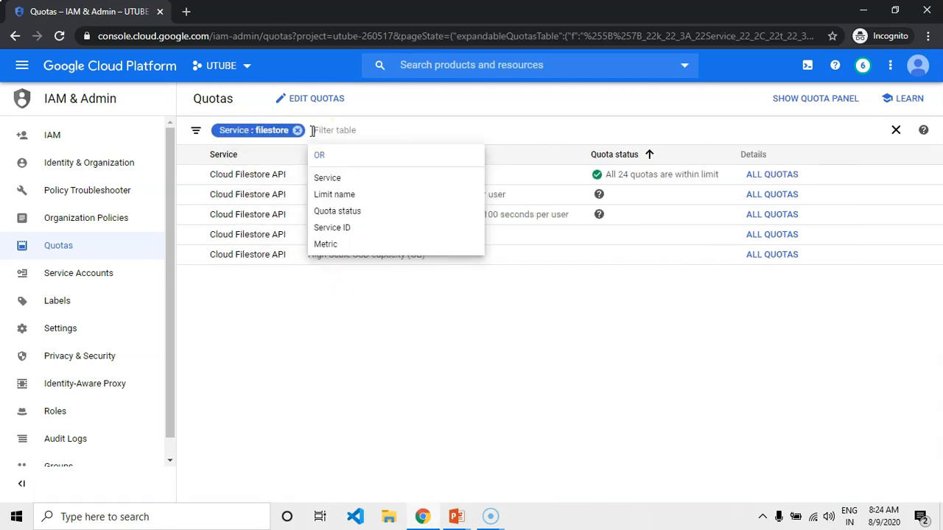
pyautogui.click(482, 381)
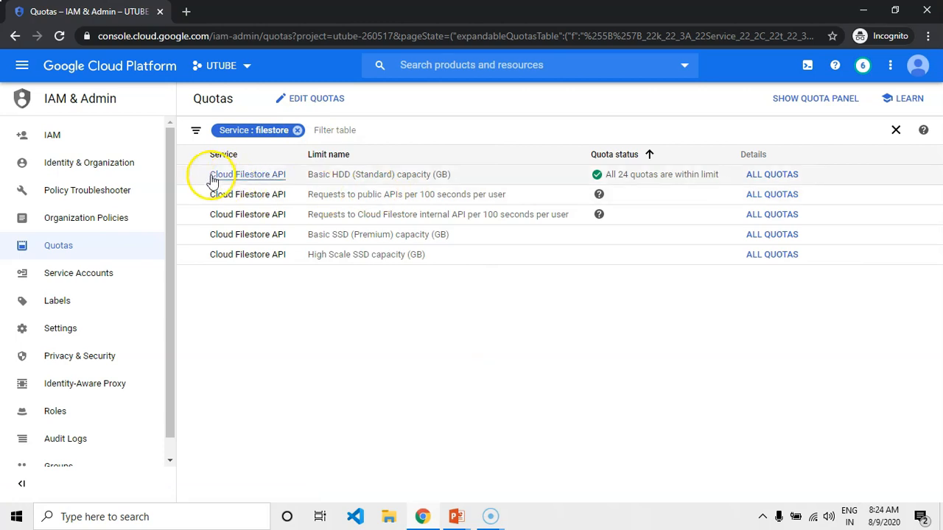
pyautogui.moveTo(348, 177); pyautogui.dragTo(666, 183)
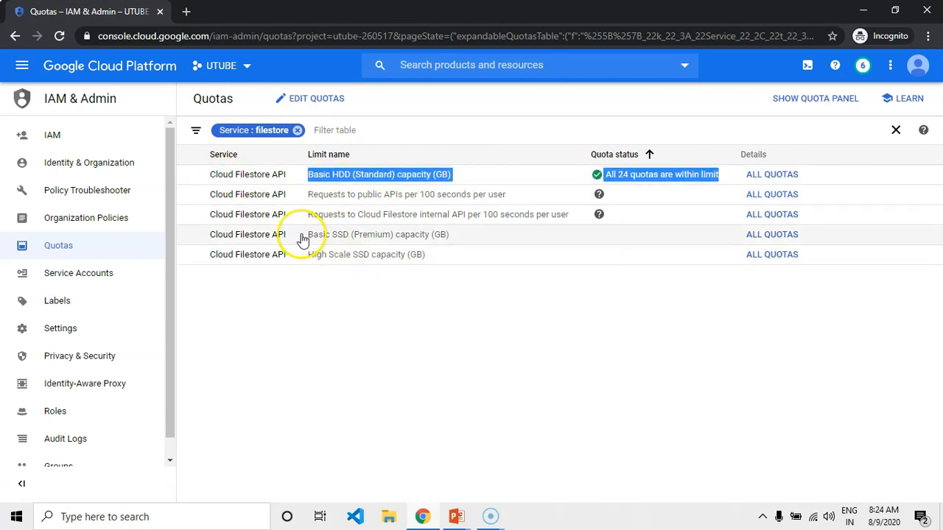
pyautogui.moveTo(302, 240); pyautogui.dragTo(404, 237)
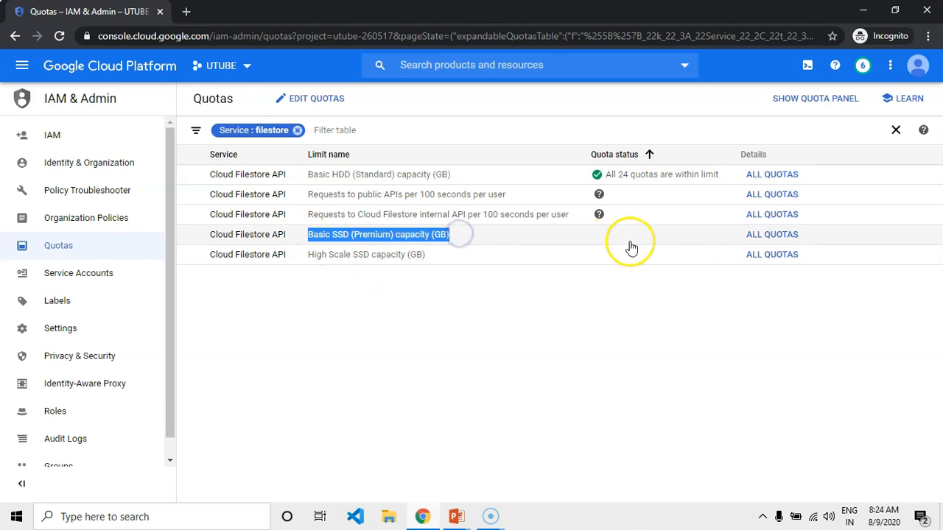
pyautogui.moveTo(308, 258); pyautogui.dragTo(432, 254)
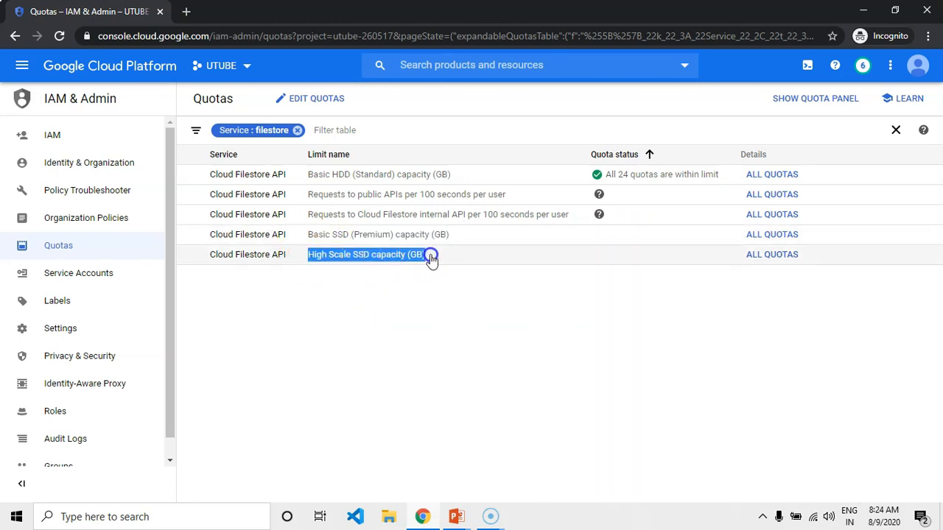
pyautogui.click(752, 195)
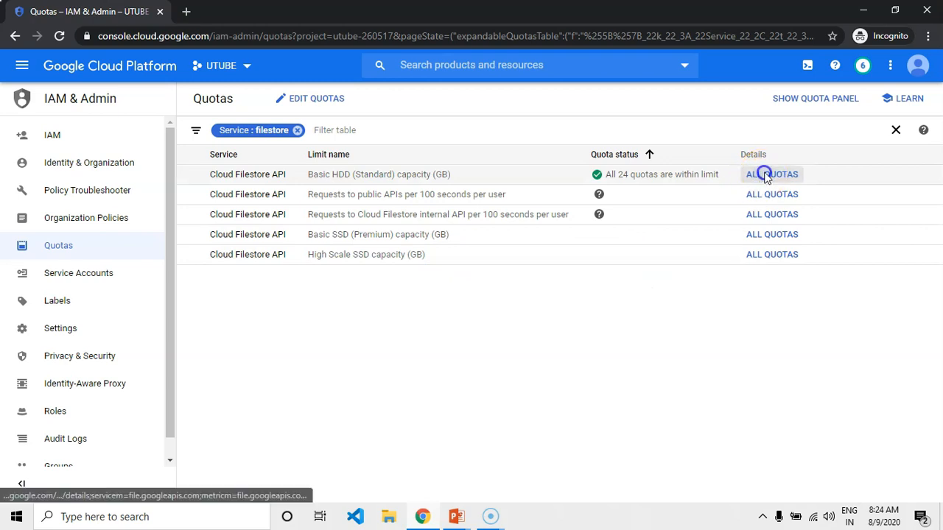
# Show all quotas for the Filestore Basic HDD (Standard) capacity and examine the limits for each region
pyautogui.click(769, 175)
pyautogui.scroll(-1, 542, 289)
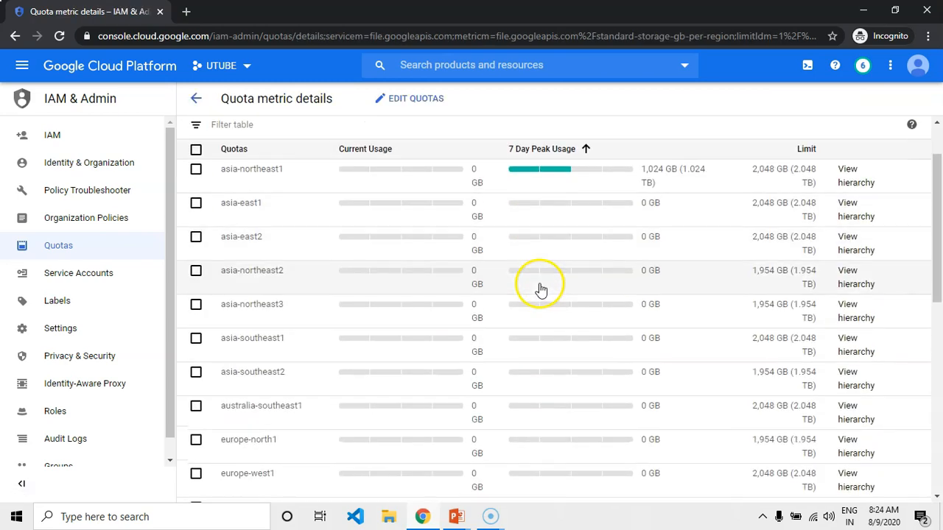
pyautogui.moveTo(751, 174); pyautogui.dragTo(792, 177)
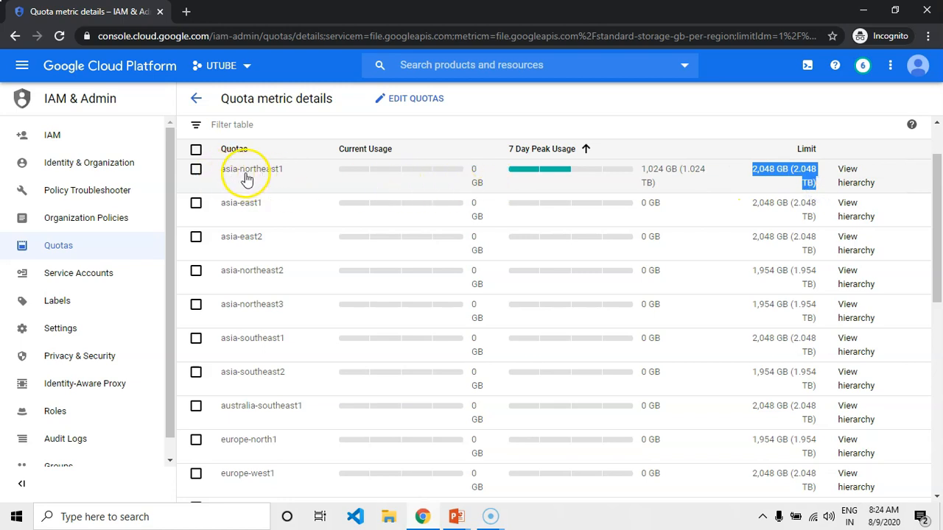
pyautogui.moveTo(751, 202); pyautogui.dragTo(820, 228)
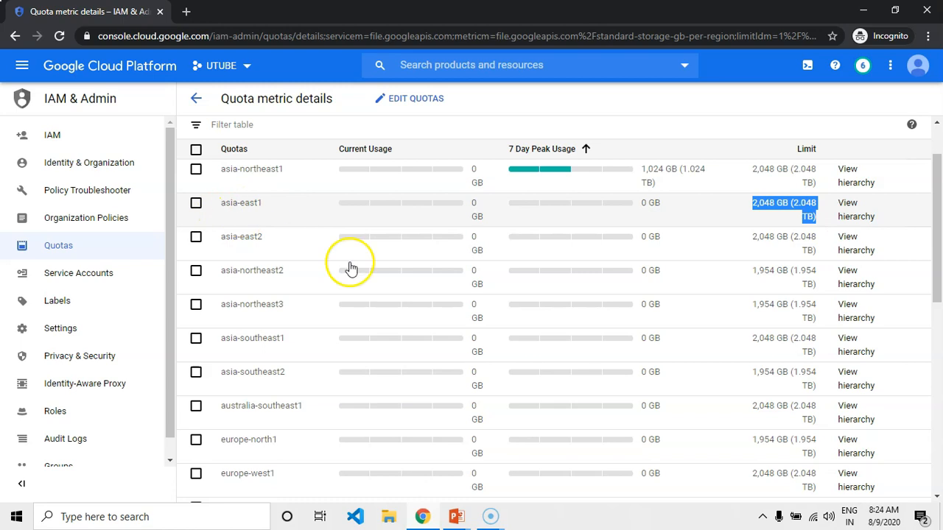
pyautogui.scroll(-4, 391, 362)
pyautogui.scroll(-3, 394, 359)
pyautogui.scroll(10, 393, 359)
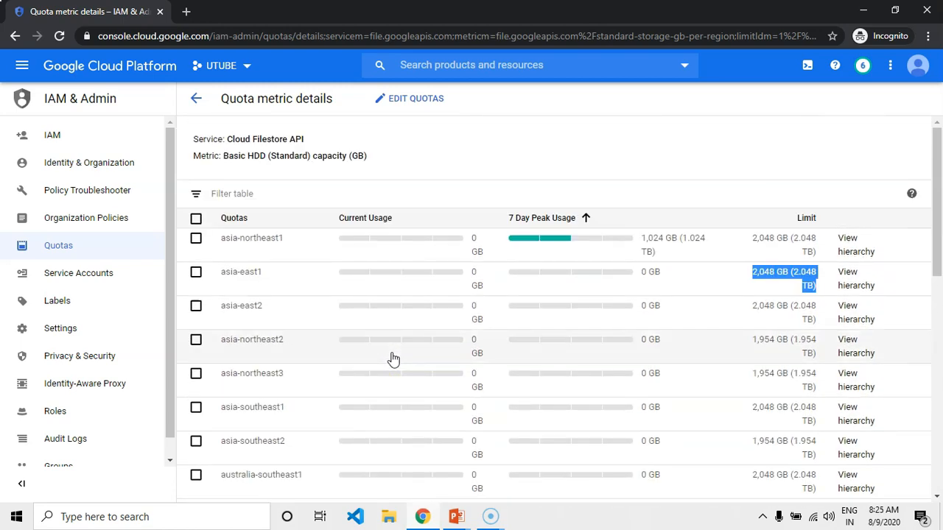
# Switch to the PowerPoint slide show and advance to the Step 3 slide on VPC, subnets and firewall rules
pyautogui.hotkey('alt', 'Tab')
pyautogui.hotkey('alt', 'Tab')
pyautogui.click(799, 200)
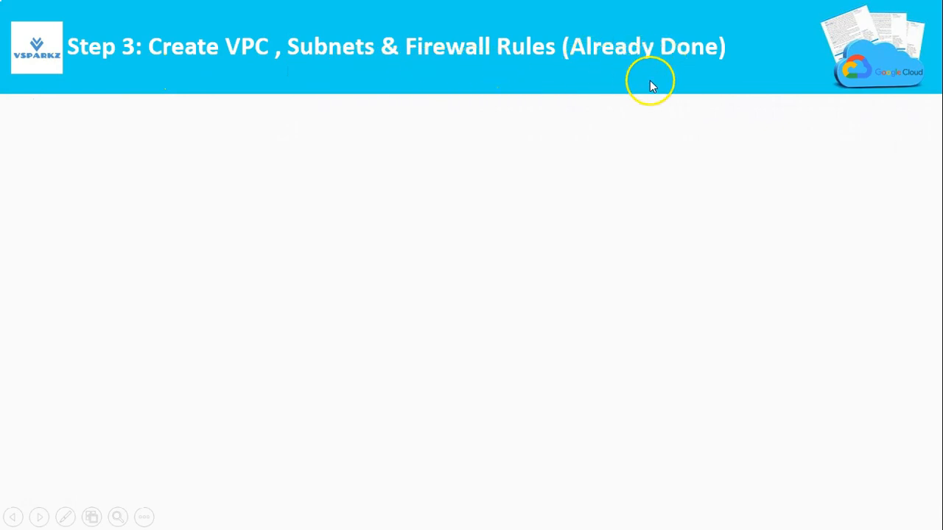
# Return to the Google Cloud console in Chrome and open the list of VPC networks
pyautogui.hotkey('alt', 'Tab')
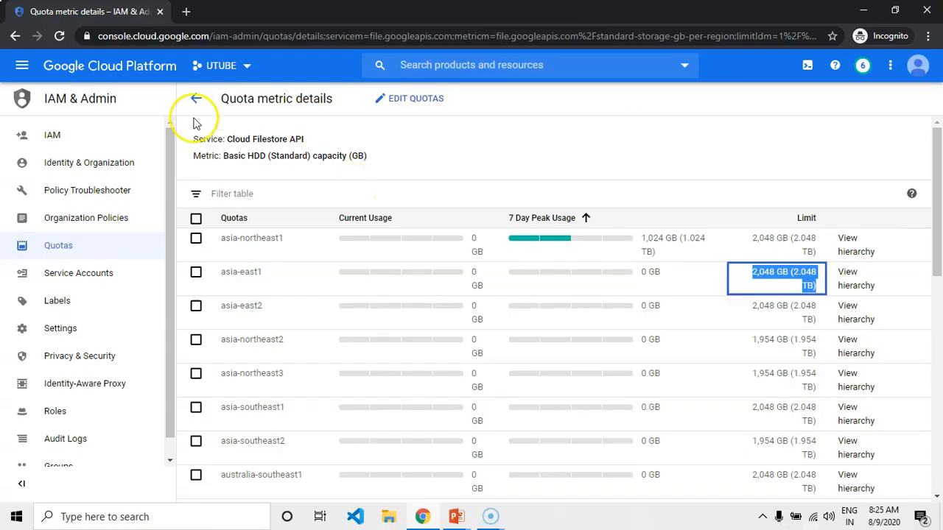
pyautogui.click(22, 65)
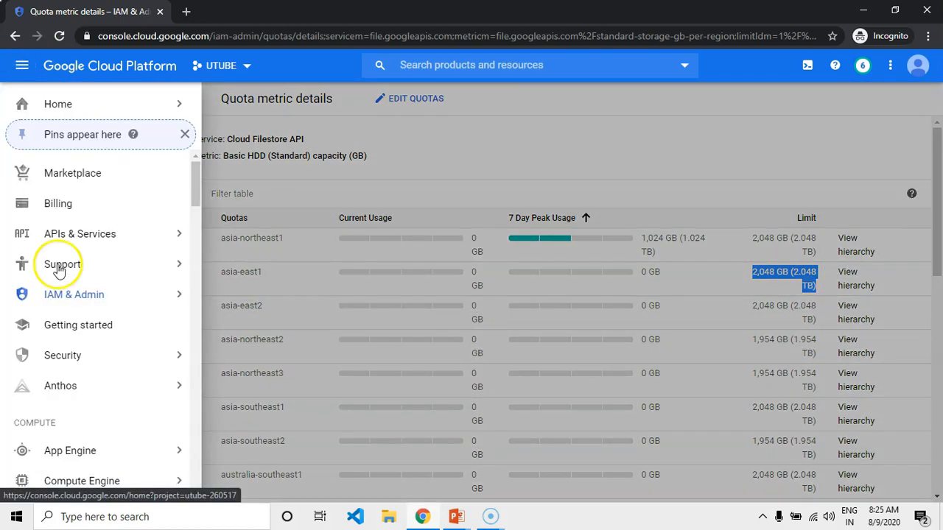
pyautogui.scroll(-7, 59, 346)
pyautogui.scroll(-4, 62, 313)
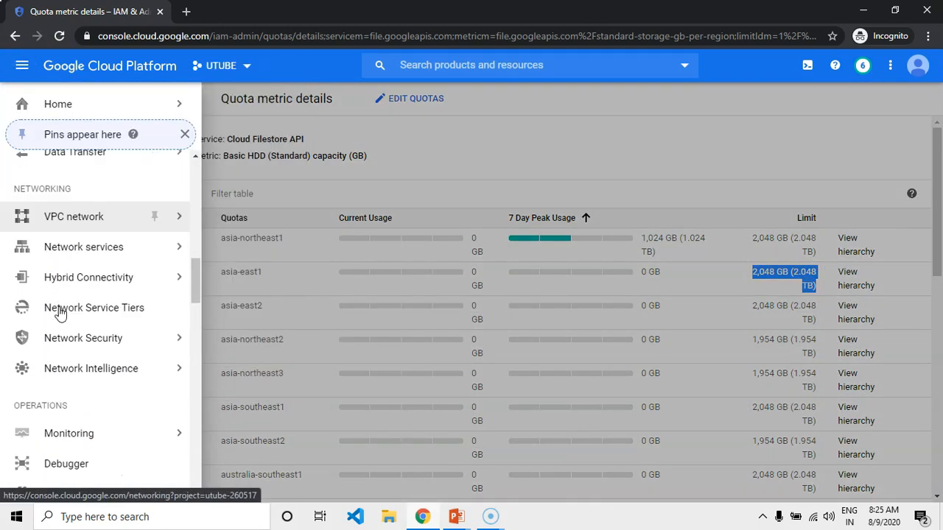
pyautogui.moveTo(130, 222)
pyautogui.click(221, 223)
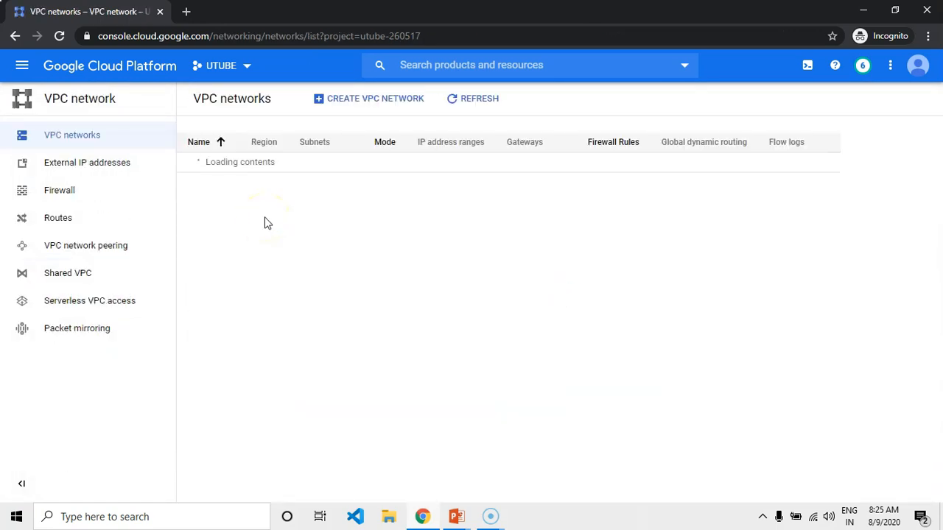
# Find the vpc-filestore network in the list and open its details to view its subnets
pyautogui.scroll(-7, 266, 223)
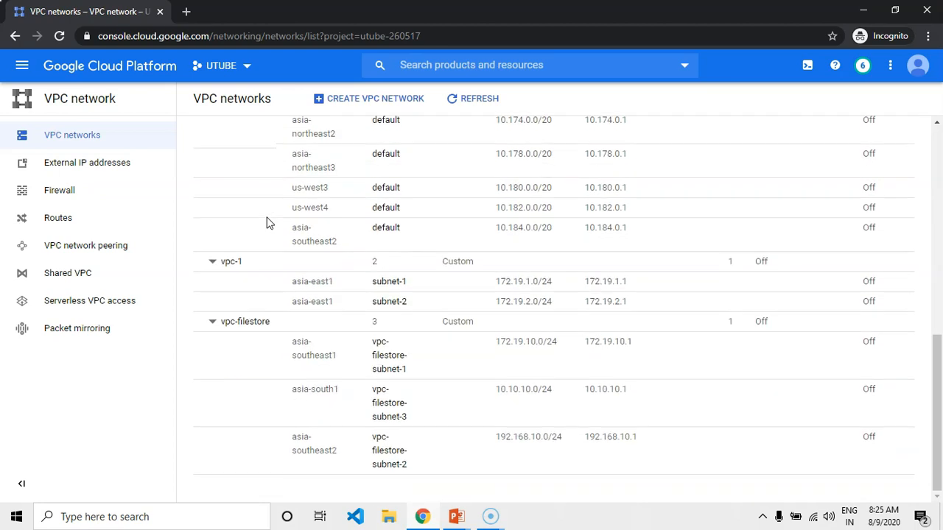
pyautogui.moveTo(298, 322); pyautogui.dragTo(217, 328)
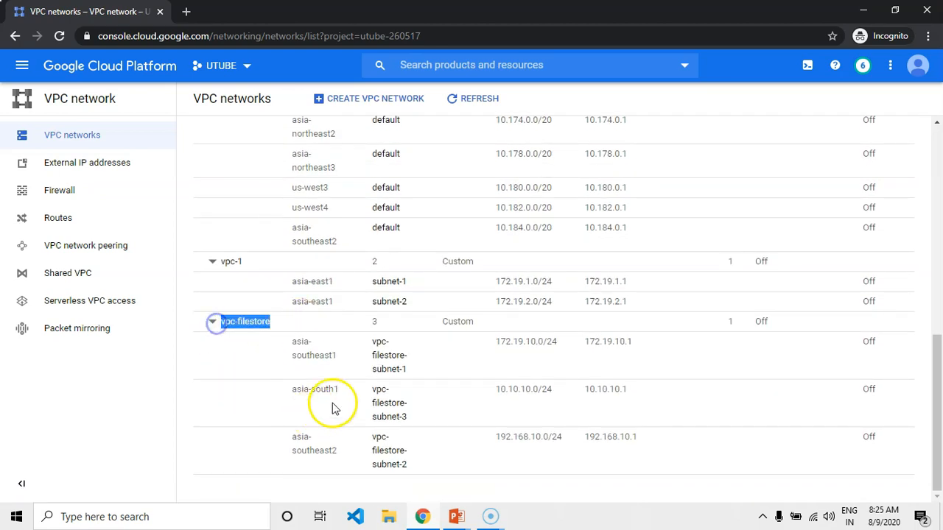
pyautogui.click(242, 322)
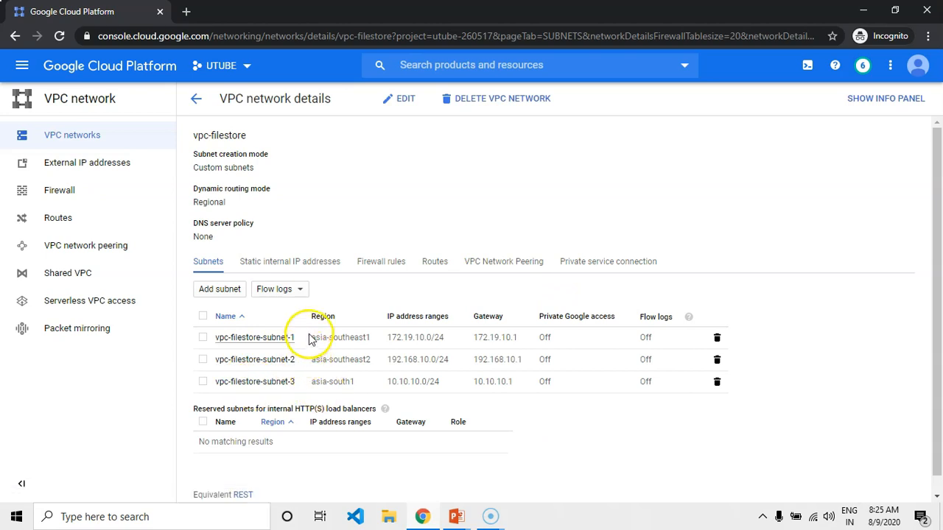
# Show the firewall rules of vpc-filestore and examine the ingress-filestore rule's IP range filter and allowed protocols
pyautogui.click(383, 262)
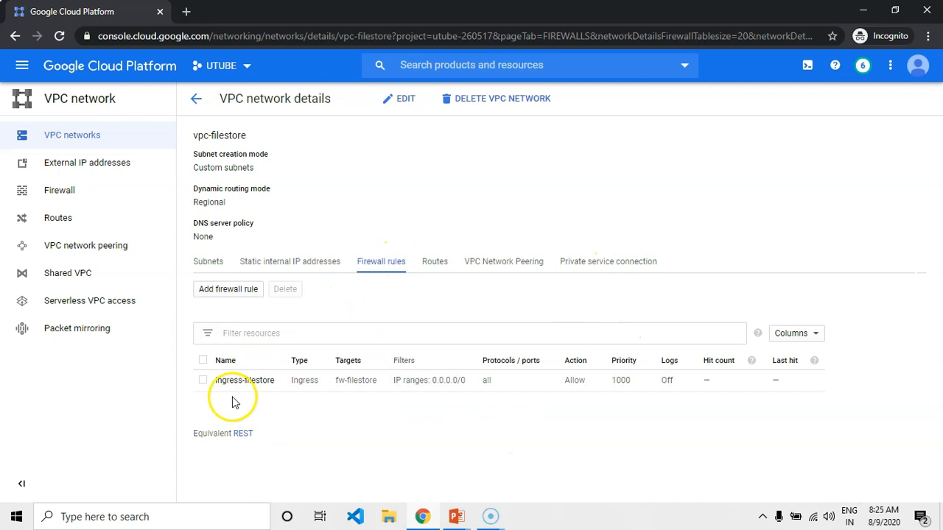
pyautogui.moveTo(280, 380); pyautogui.dragTo(210, 381)
pyautogui.click(204, 380)
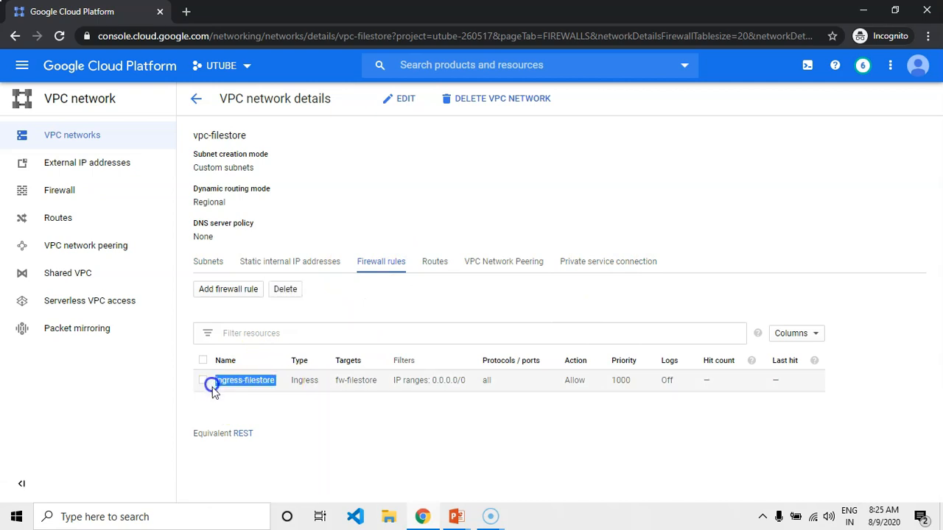
pyautogui.click(421, 411)
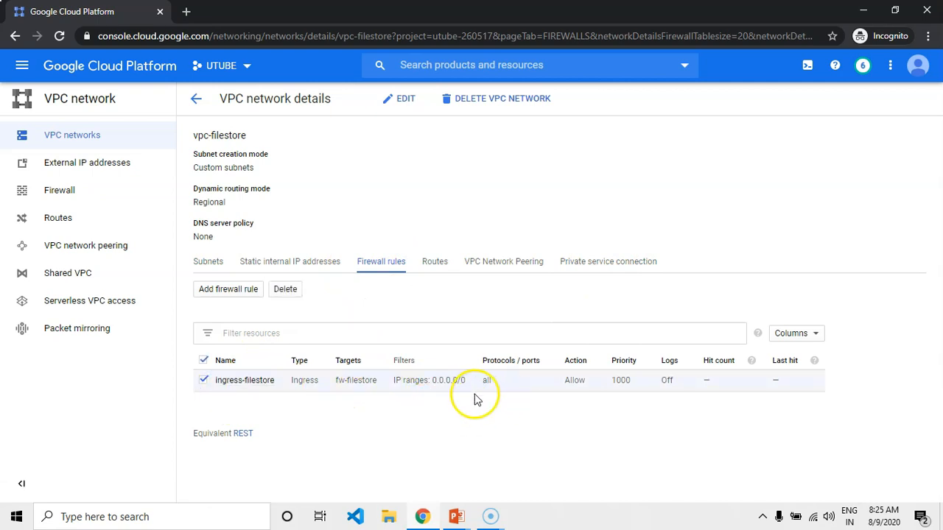
pyautogui.click(393, 388)
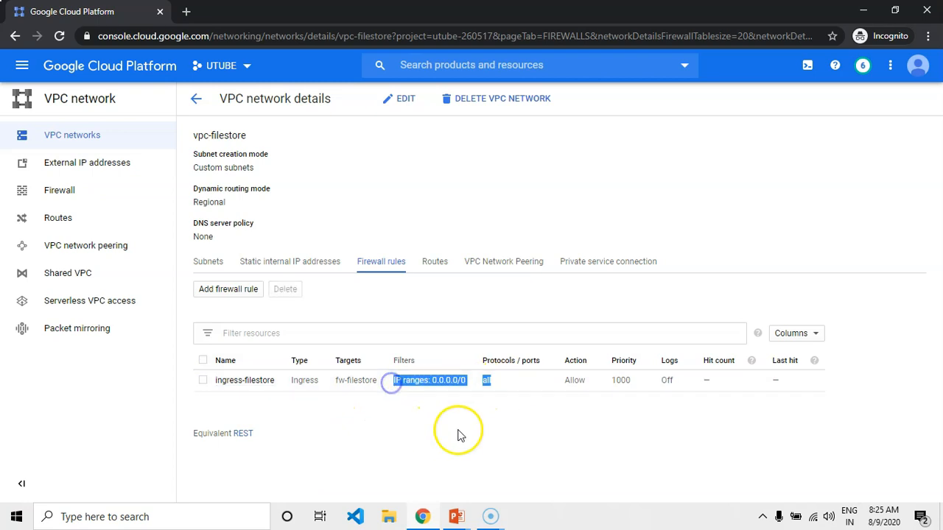
pyautogui.click(548, 439)
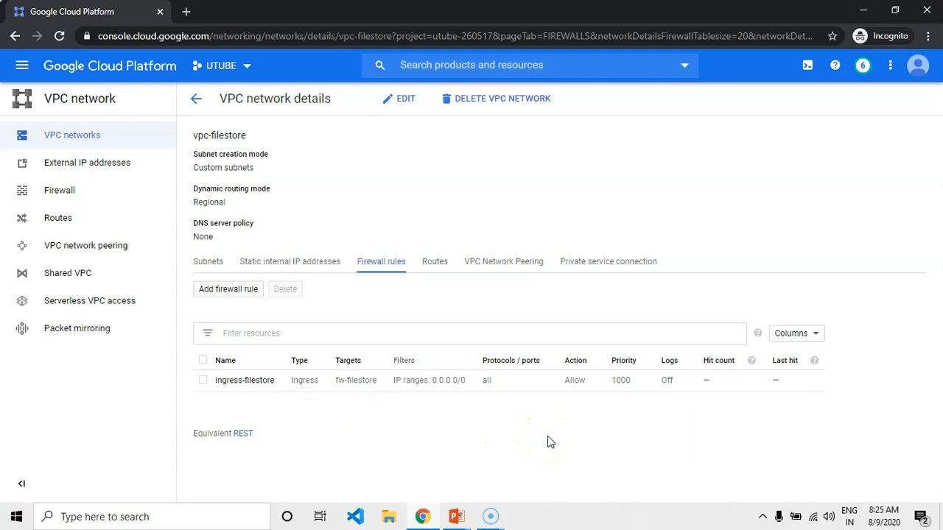
# Switch to the PowerPoint slide show and advance through the VPC diagram to the Step 4 slide on deploying the Filestore instance
pyautogui.hotkey('alt', 'Tab')
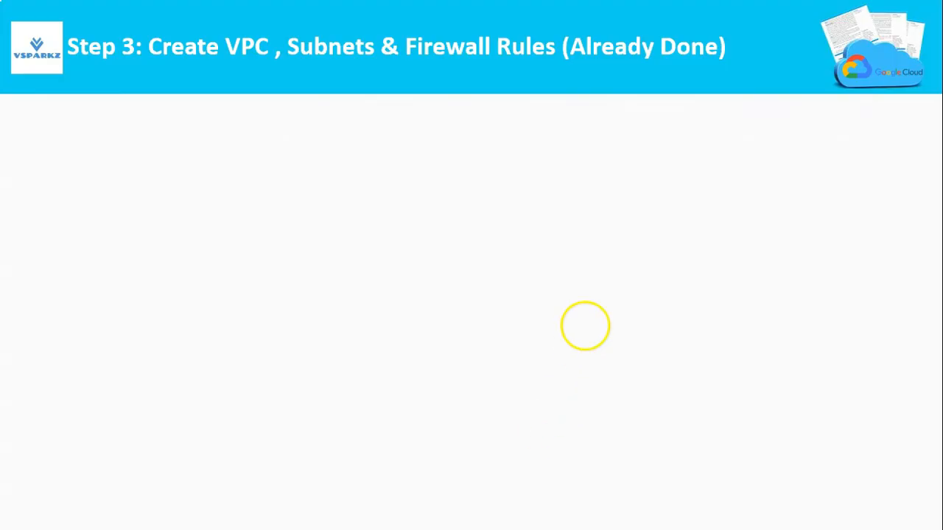
pyautogui.click(584, 327)
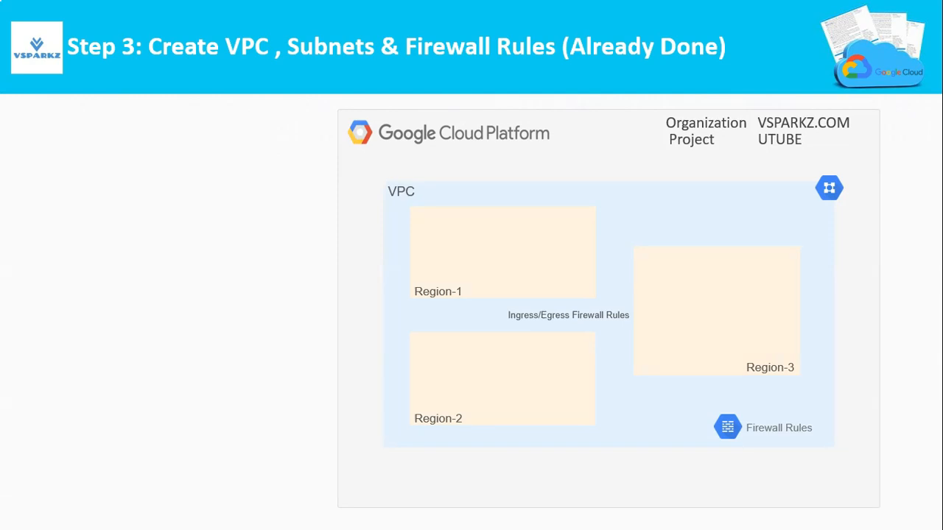
pyautogui.click(585, 327)
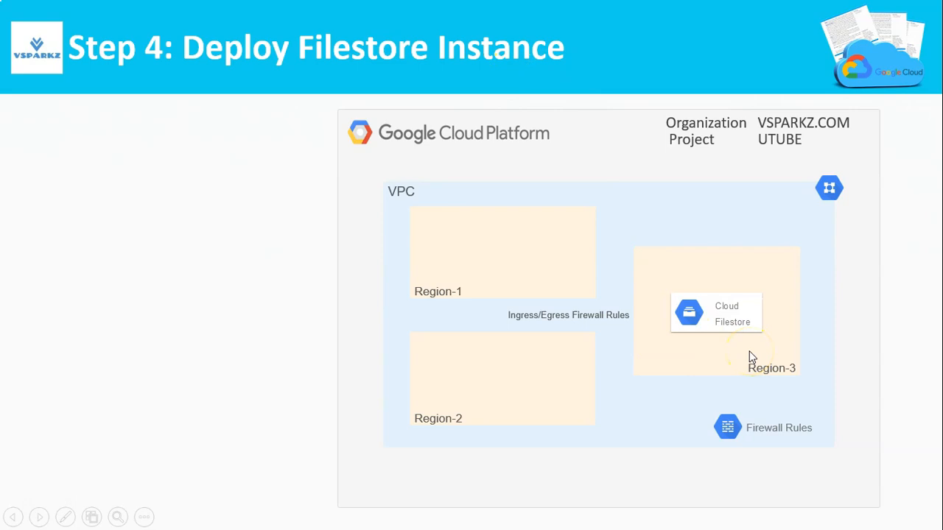
# Return to the Google Cloud console in Chrome and list the subnets of vpc-filestore
pyautogui.hotkey('alt', 'Tab')
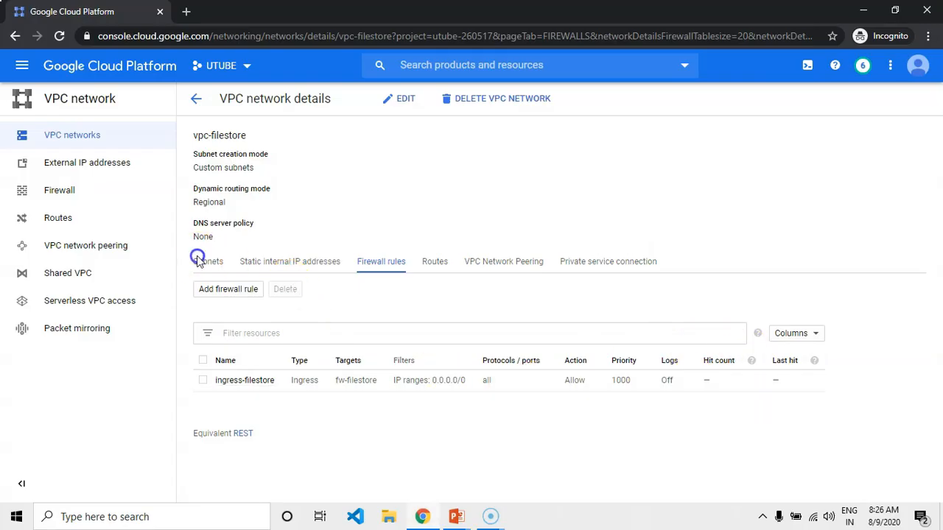
pyautogui.click(203, 269)
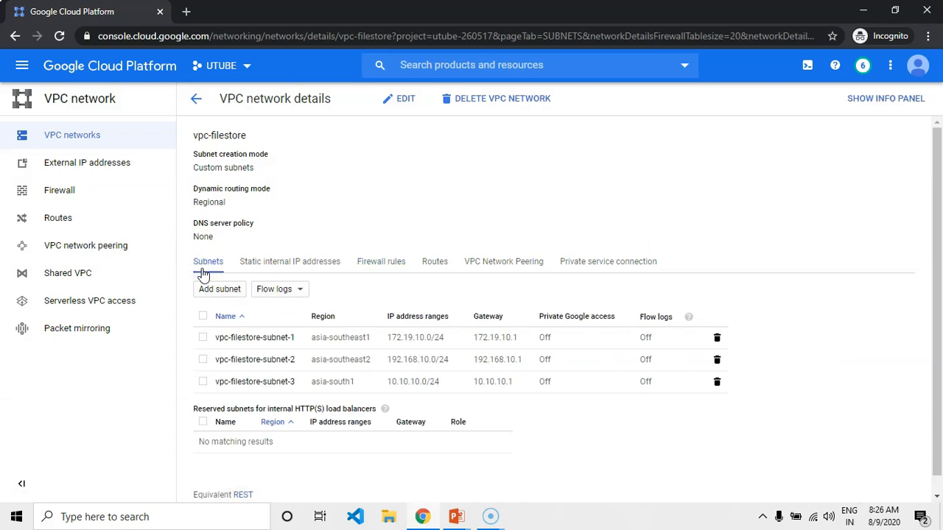
# Open the Filestore service, start creating a new instance and set its instance ID to filestore-instance
pyautogui.click(22, 66)
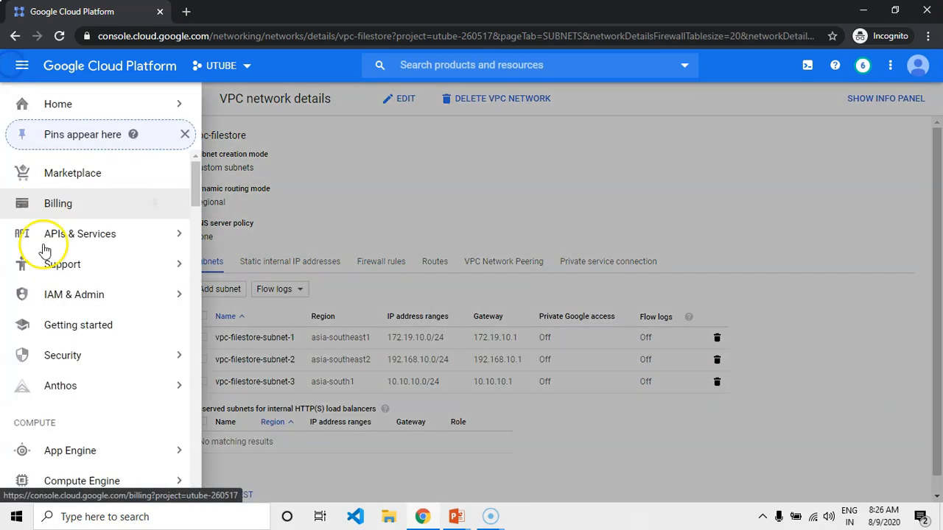
pyautogui.scroll(-5, 44, 374)
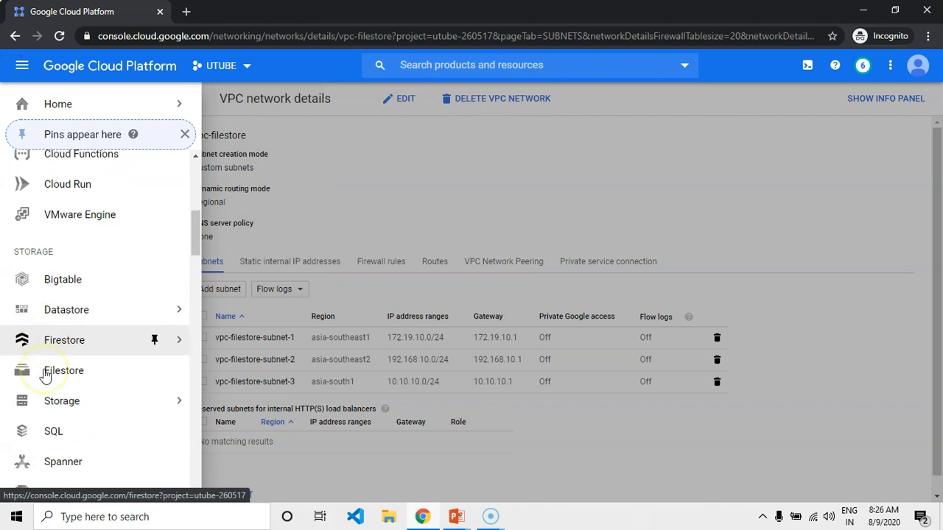
pyautogui.click(74, 351)
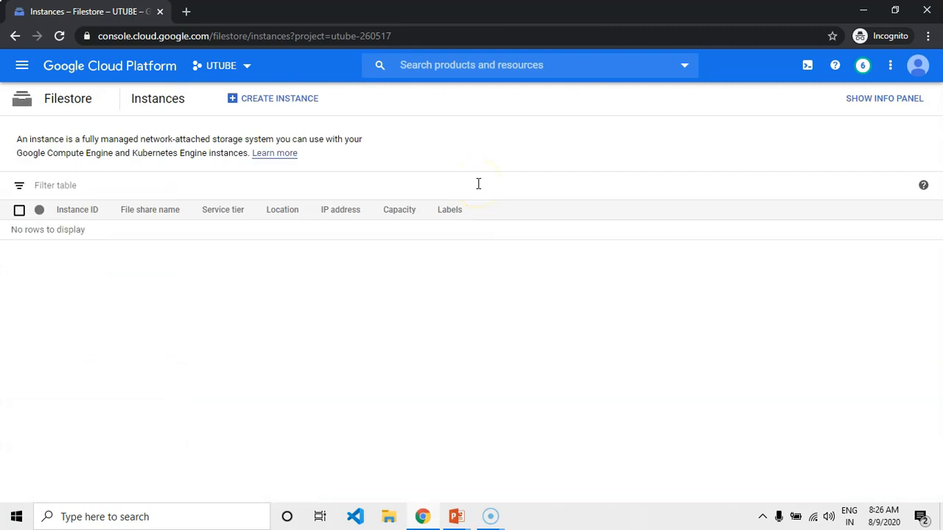
pyautogui.click(280, 99)
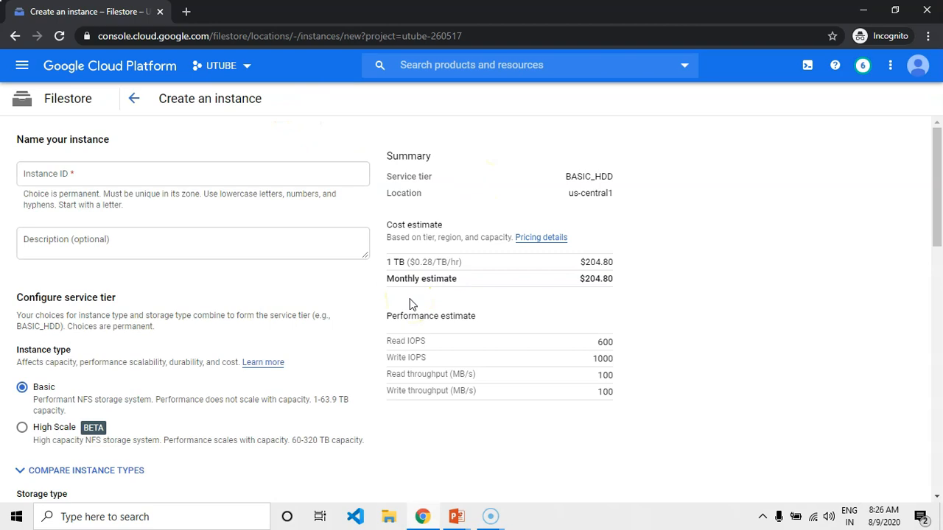
pyautogui.click(75, 174)
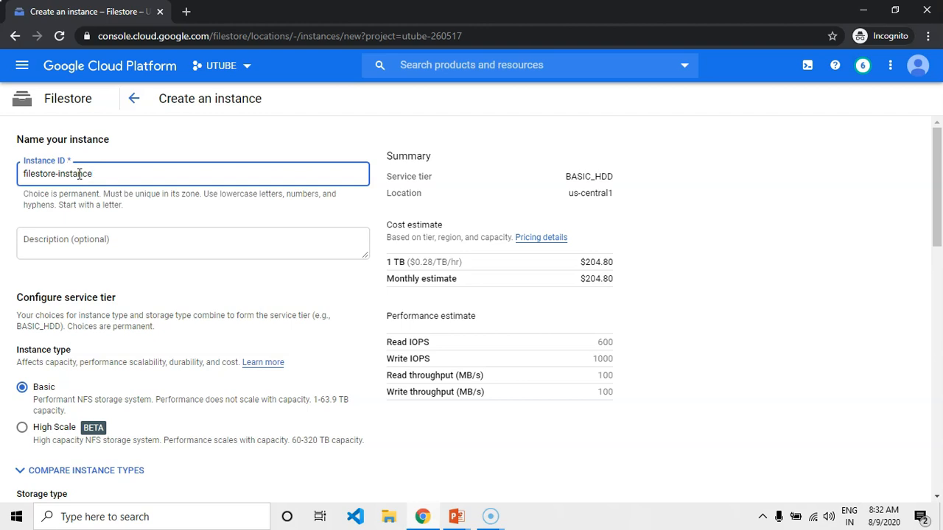
# Look over the instance type, storage type and capacity settings and set the Filestore instance's region to asia-southeast1
pyautogui.scroll(-1, 92, 280)
pyautogui.scroll(-2, 87, 292)
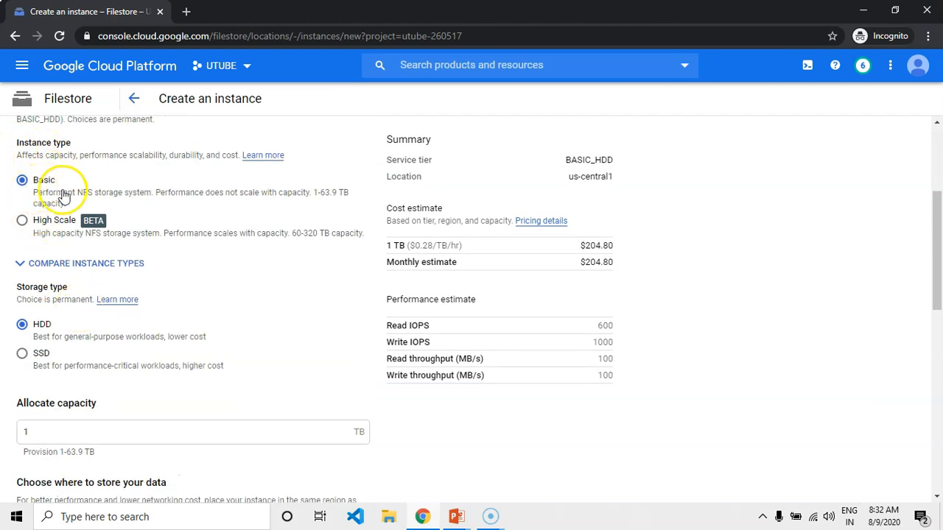
pyautogui.scroll(-1, 73, 315)
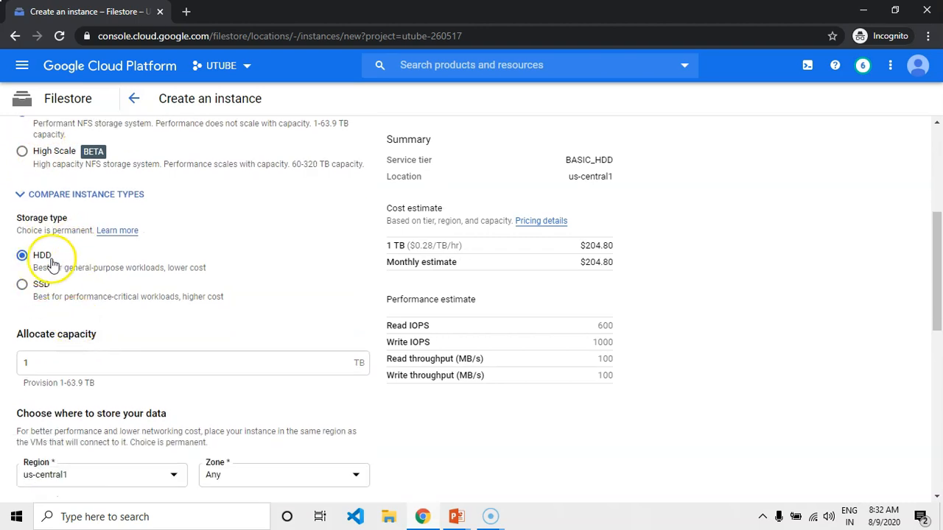
pyautogui.scroll(-3, 160, 358)
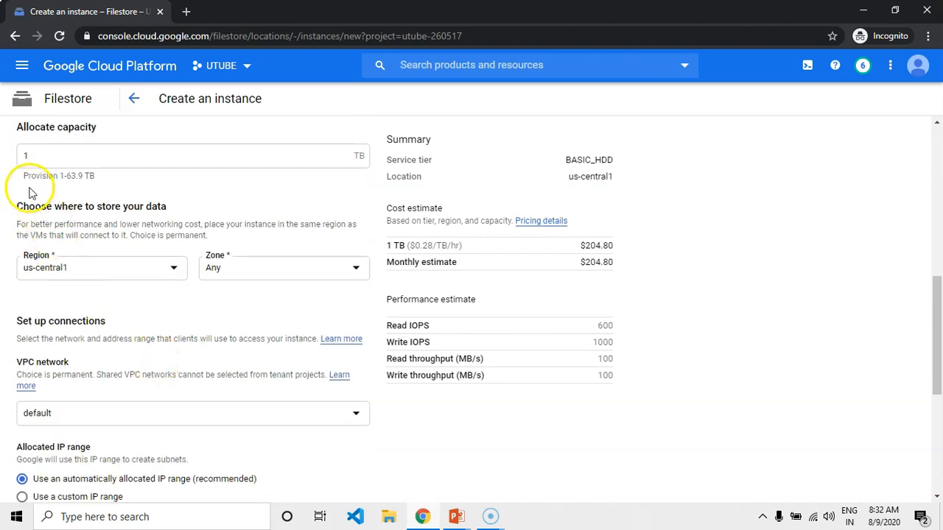
pyautogui.click(169, 268)
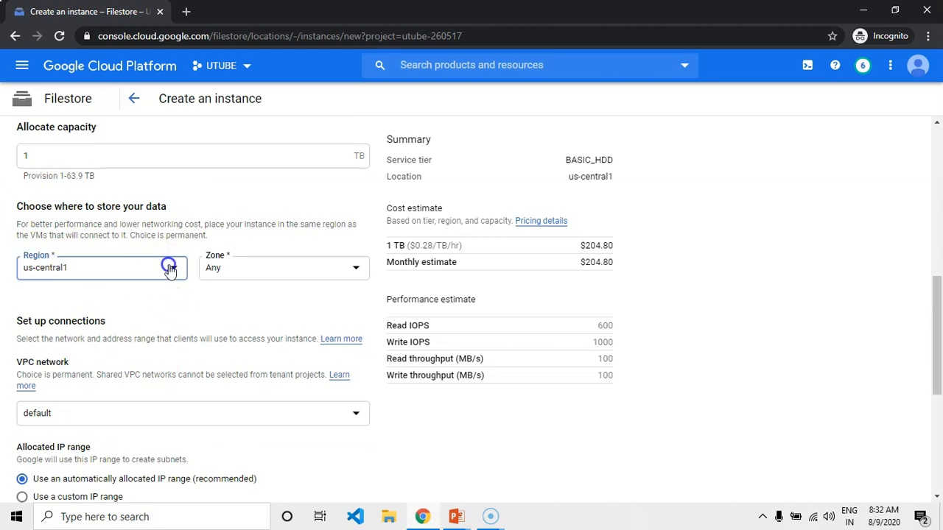
pyautogui.moveTo(174, 388); pyautogui.dragTo(177, 322)
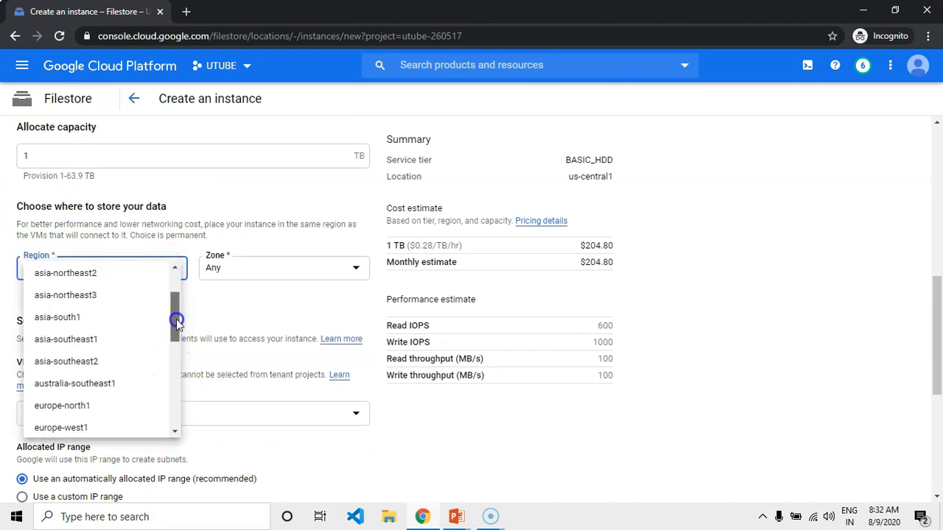
pyautogui.click(95, 339)
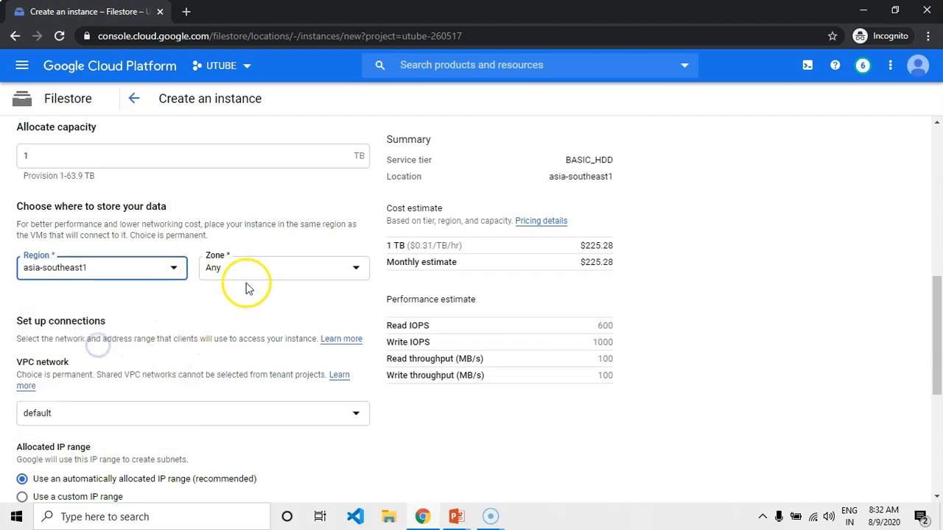
# Select vpc-filestore as the VPC network for the Filestore instance
pyautogui.scroll(-1, 207, 390)
pyautogui.scroll(-2, 206, 390)
pyautogui.click(126, 269)
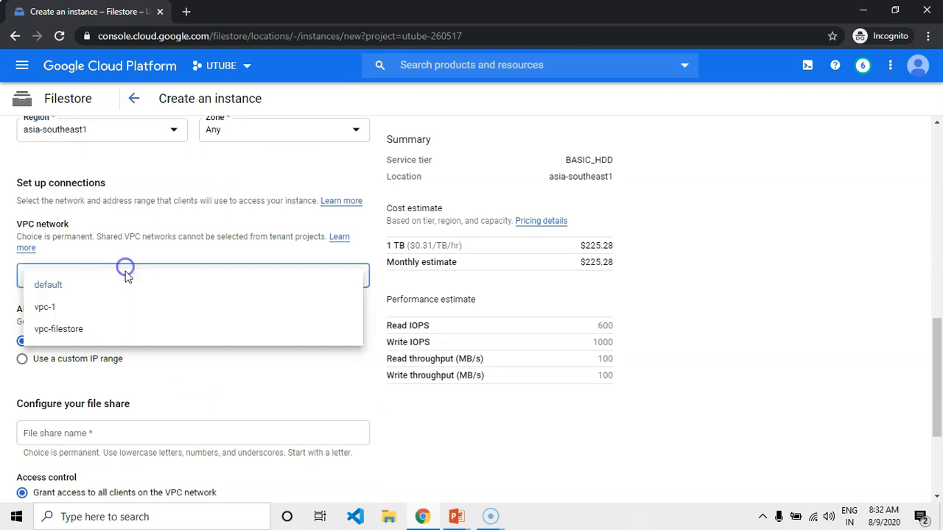
pyautogui.click(77, 332)
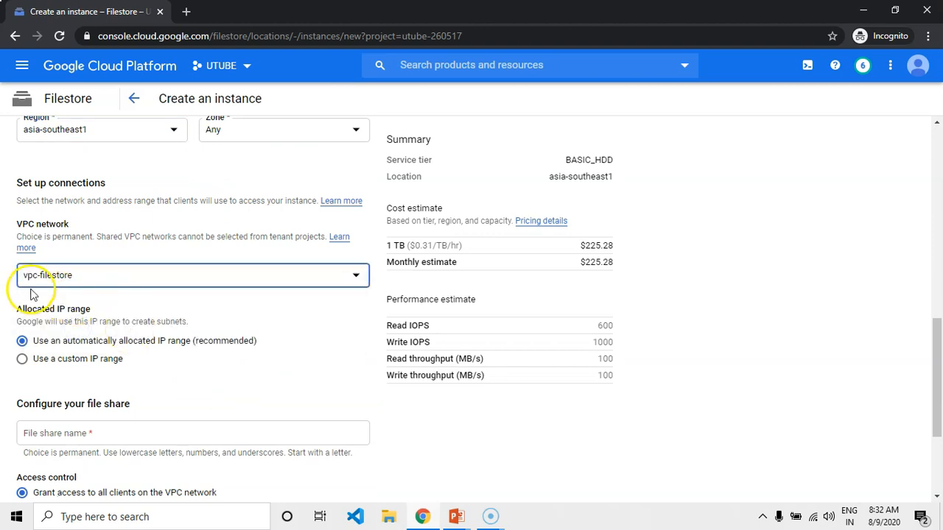
# Name the Filestore instance's file share mynfs
pyautogui.scroll(-3, 184, 344)
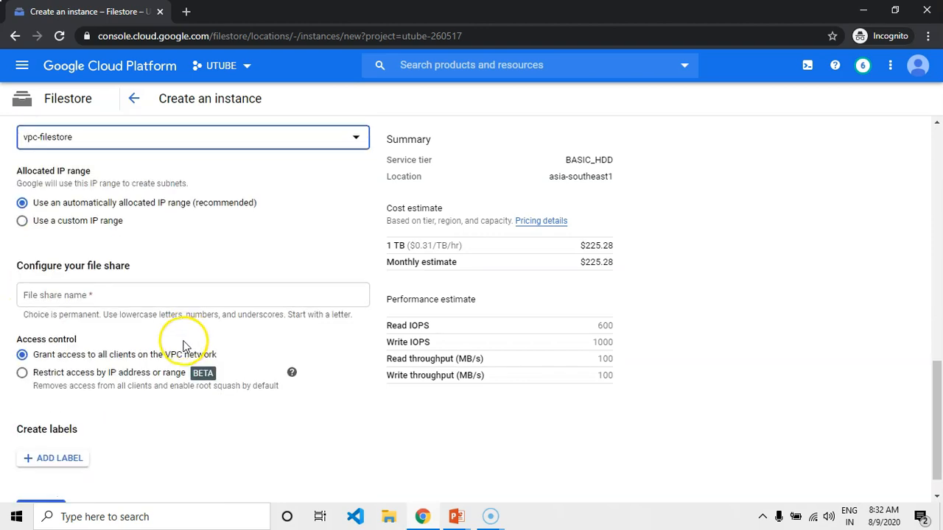
pyautogui.click(66, 298)
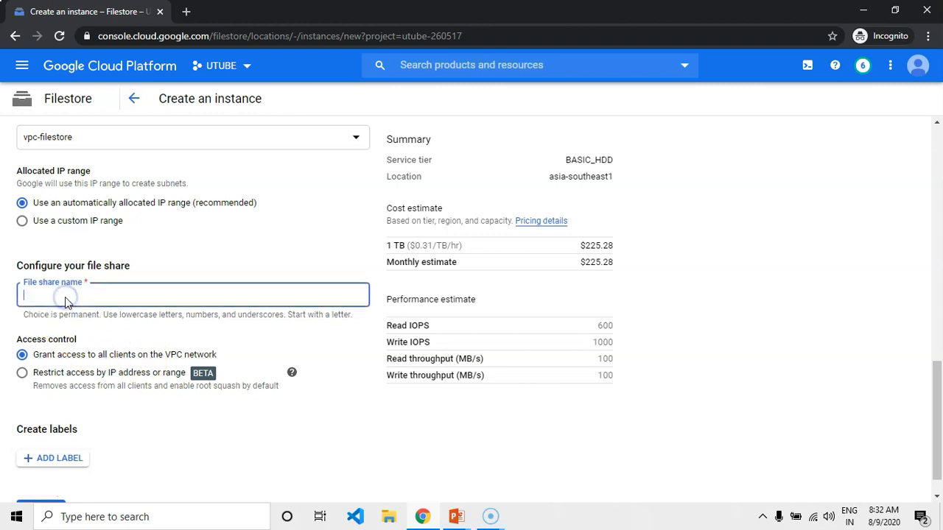
pyautogui.write('mynfs')
# Review the access control and connection settings and create the Filestore instance
pyautogui.scroll(-1, 66, 298)
pyautogui.moveTo(98, 304); pyautogui.dragTo(20, 303)
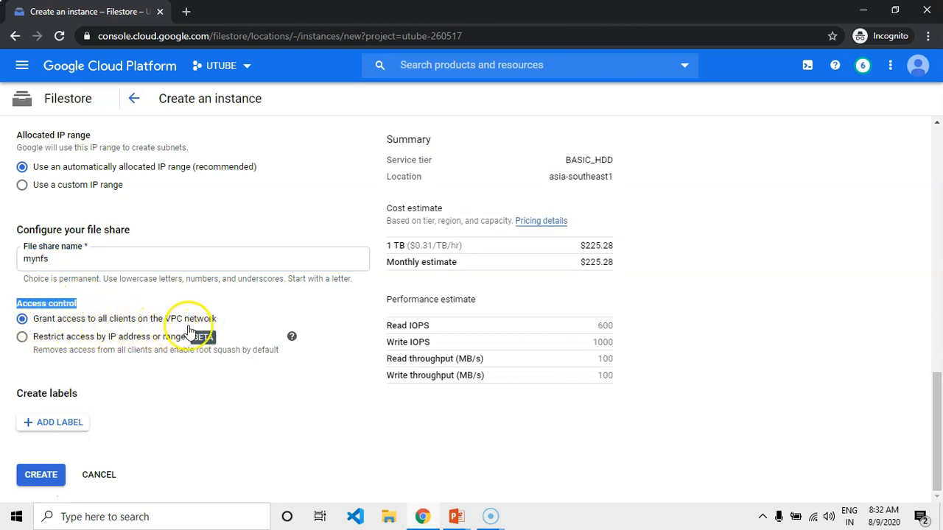
pyautogui.scroll(2, 92, 294)
pyautogui.scroll(1, 93, 293)
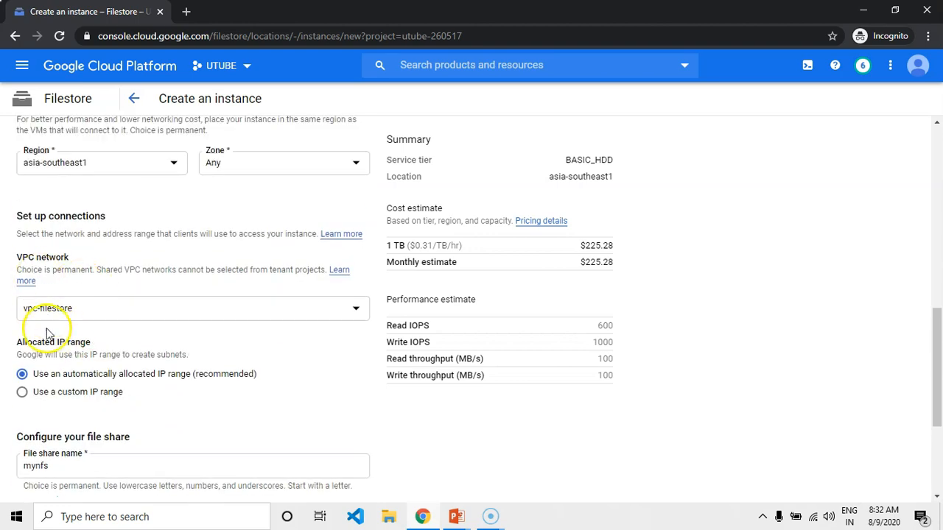
pyautogui.scroll(-3, 118, 330)
pyautogui.click(44, 475)
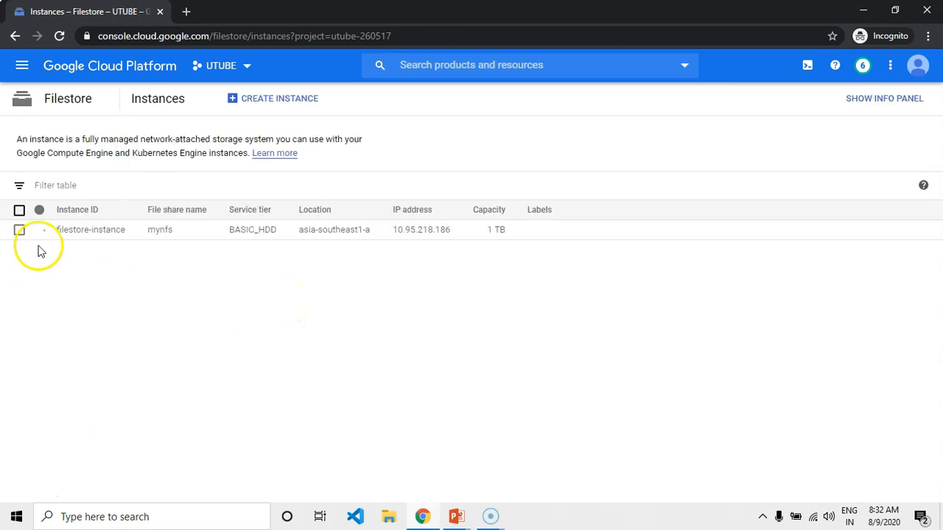
pyautogui.moveTo(39, 237)
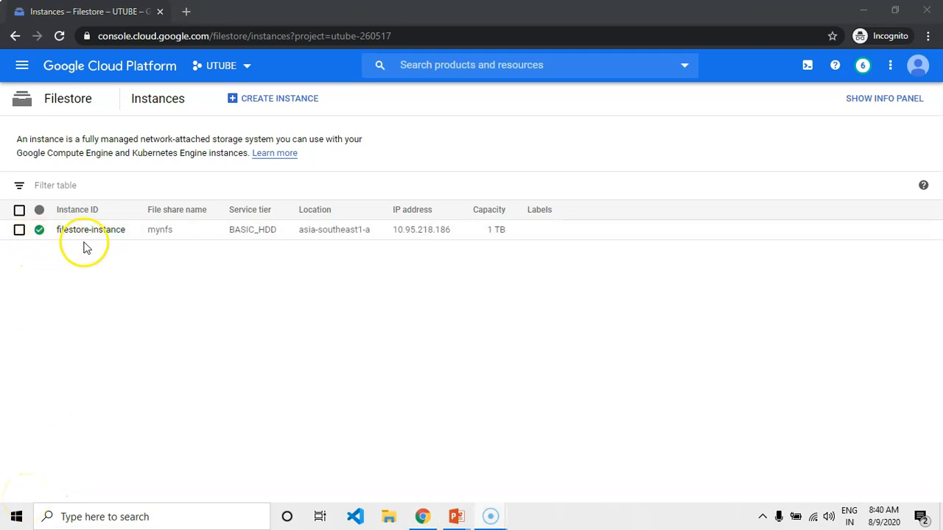
# Switch to the PowerPoint slide show and advance to the Step 5 slide, revealing the two NFS client VMs in the diagram
pyautogui.hotkey('alt', 'Tab')
pyautogui.hotkey('alt', 'Tab')
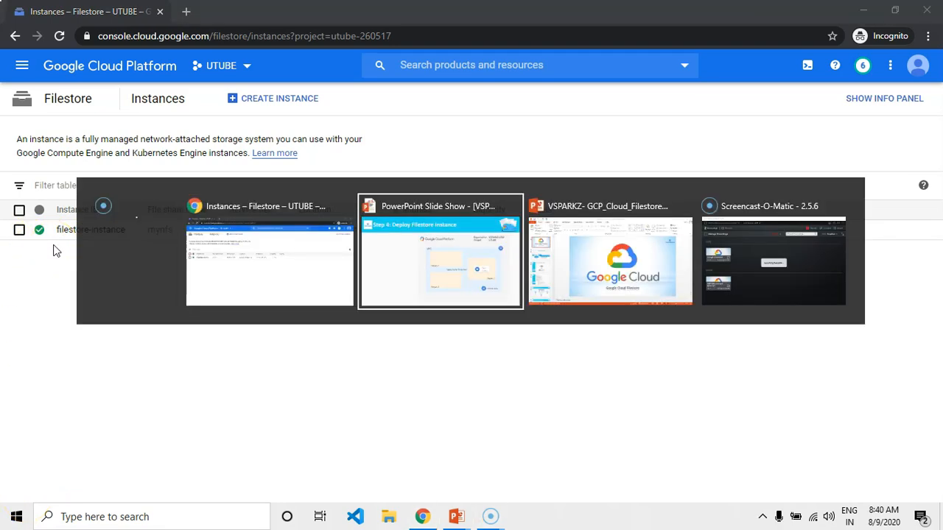
pyautogui.press('Right')
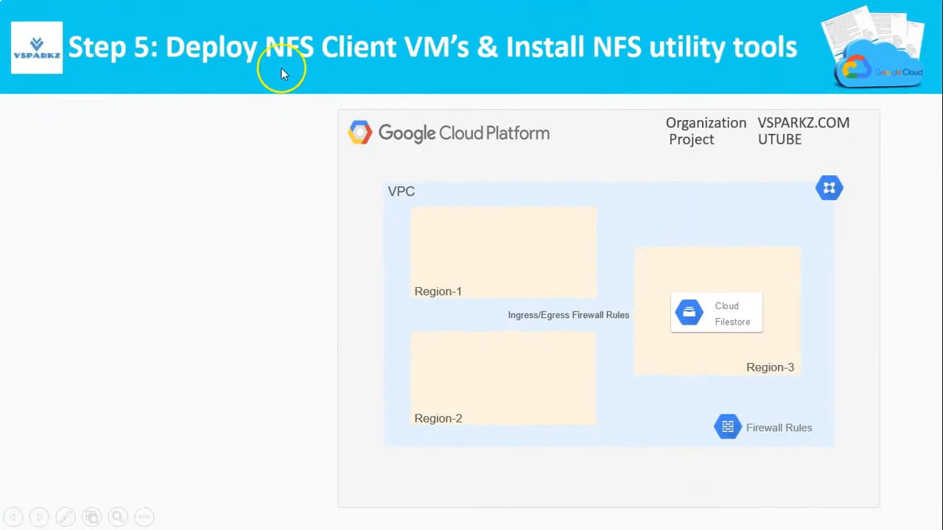
pyautogui.click(178, 298)
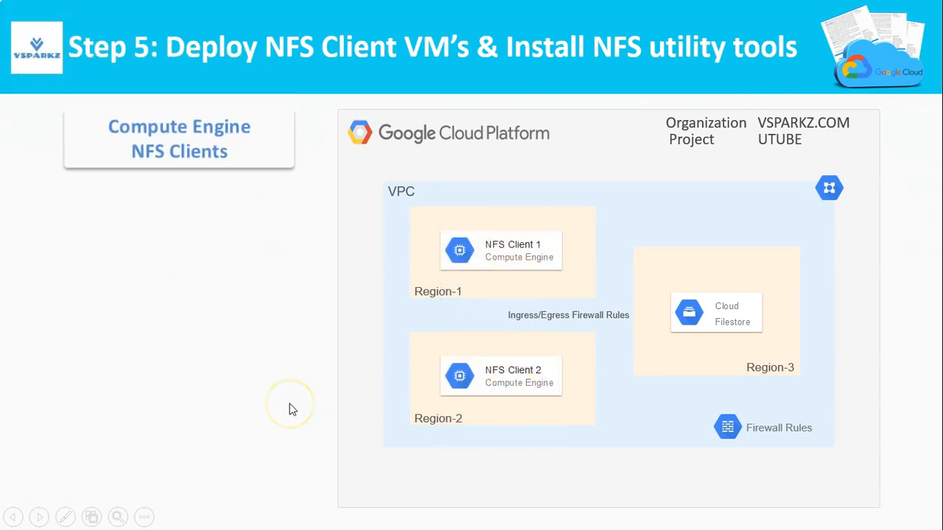
# Switch back to Chrome and load console.cloud.google.com in a new tab
pyautogui.hotkey('alt', 'Tab')
pyautogui.hotkey('alt', 'Tab')
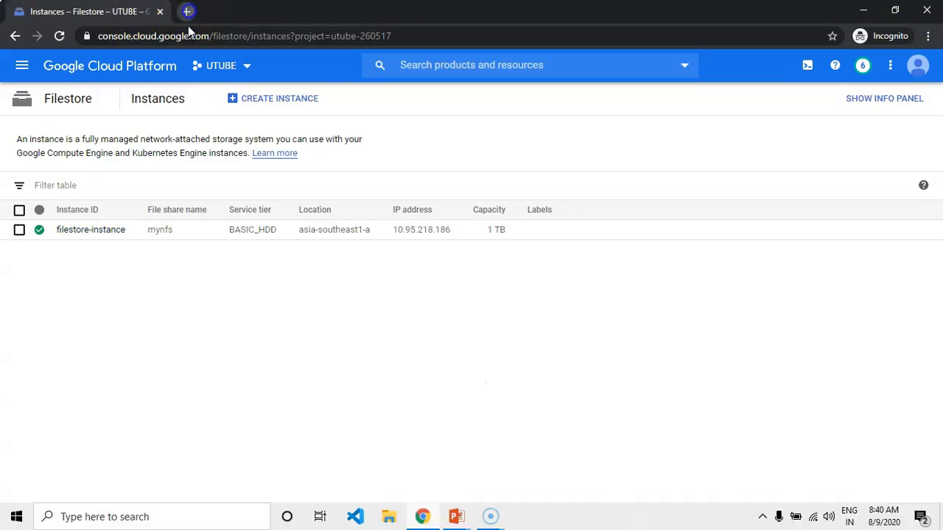
pyautogui.click(187, 12)
pyautogui.write('console')
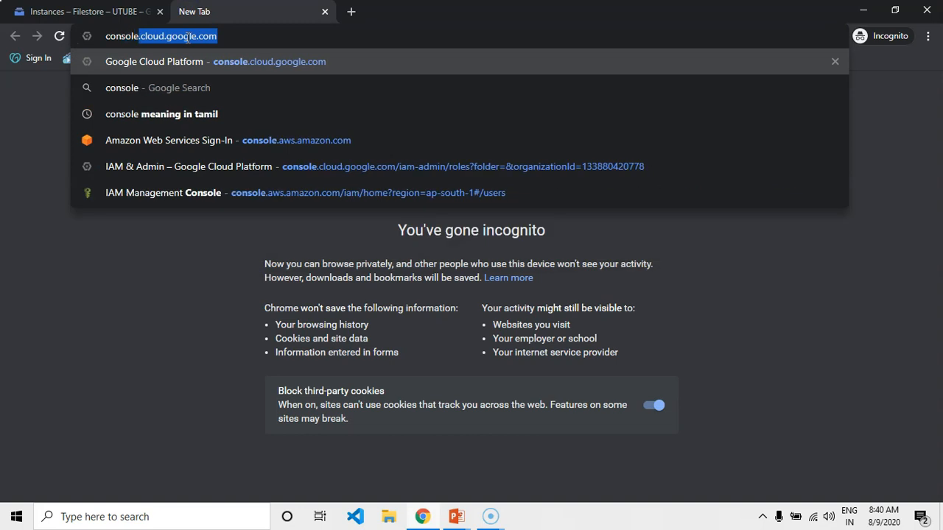
pyautogui.press('Return')
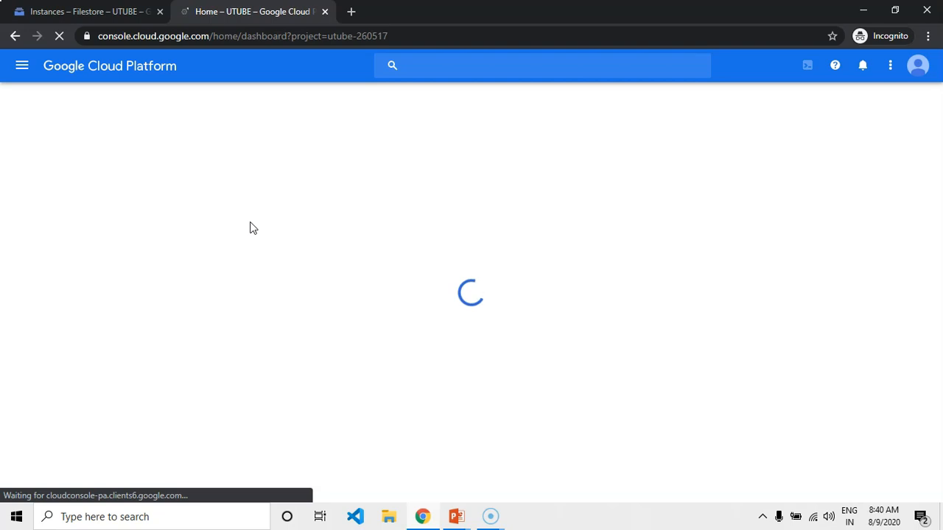
# Open the Compute Engine VM instances page and start creating a new VM instance
pyautogui.click(22, 67)
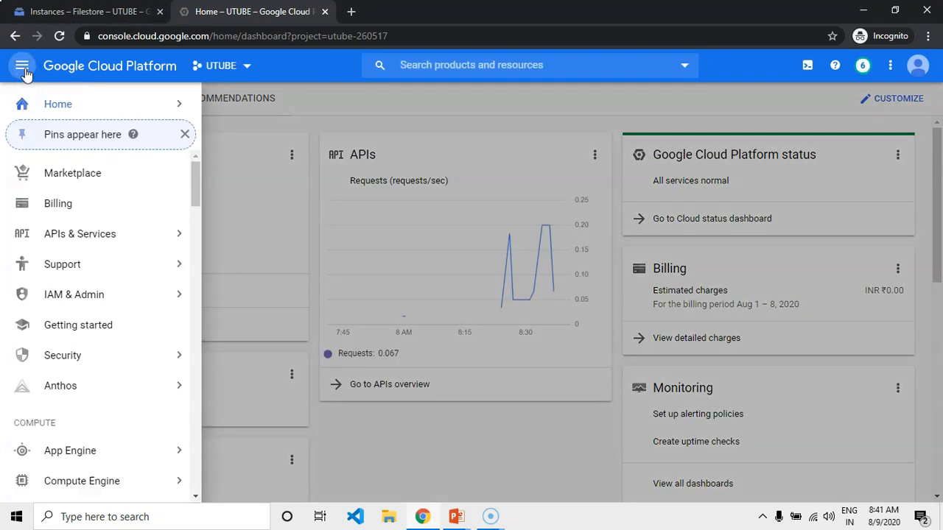
pyautogui.scroll(-3, 62, 337)
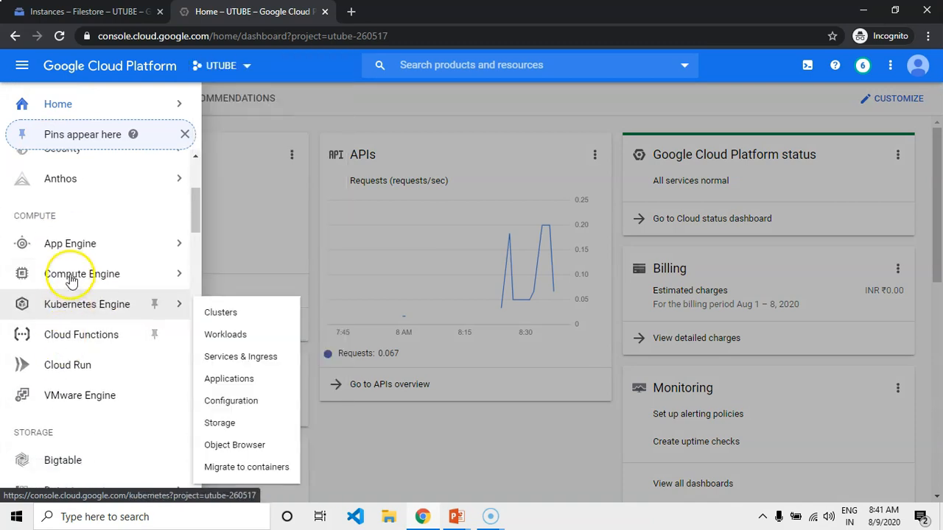
pyautogui.moveTo(70, 278)
pyautogui.click(225, 71)
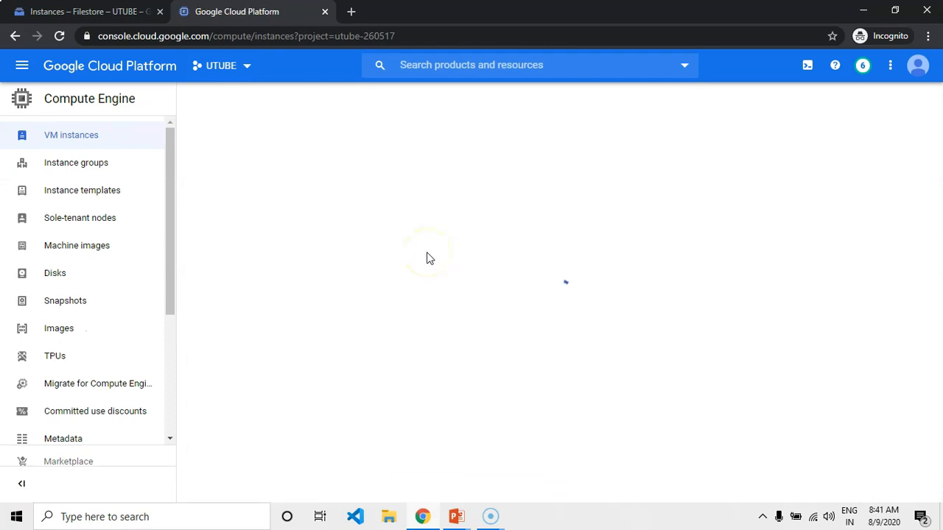
pyautogui.click(457, 306)
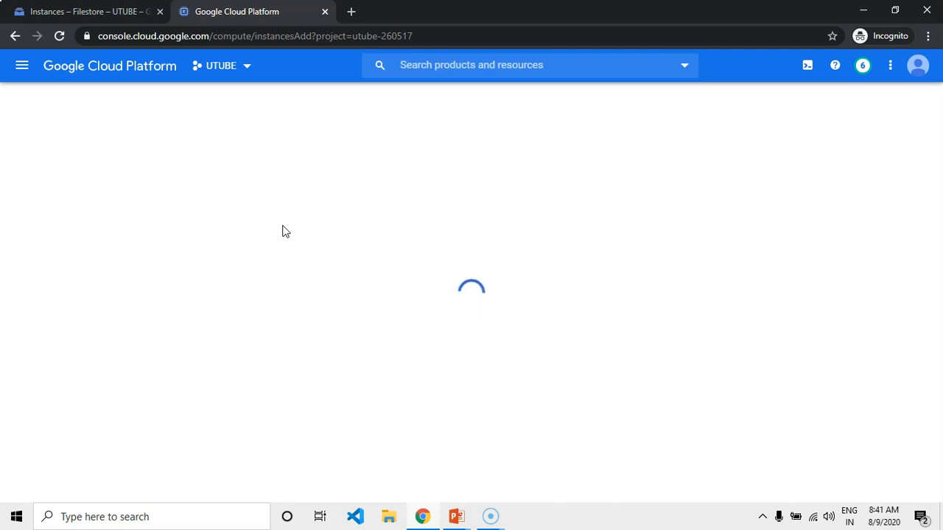
# Name the new VM instance client-1 and set its region to asia-southeast1 (Singapore)
pyautogui.moveTo(336, 154); pyautogui.dragTo(271, 160)
pyautogui.write('clien')
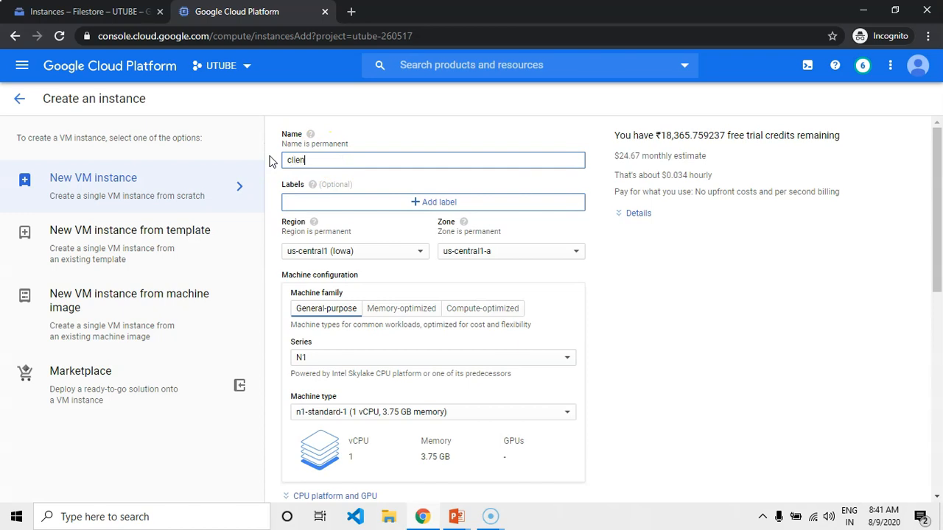
pyautogui.write('t-1')
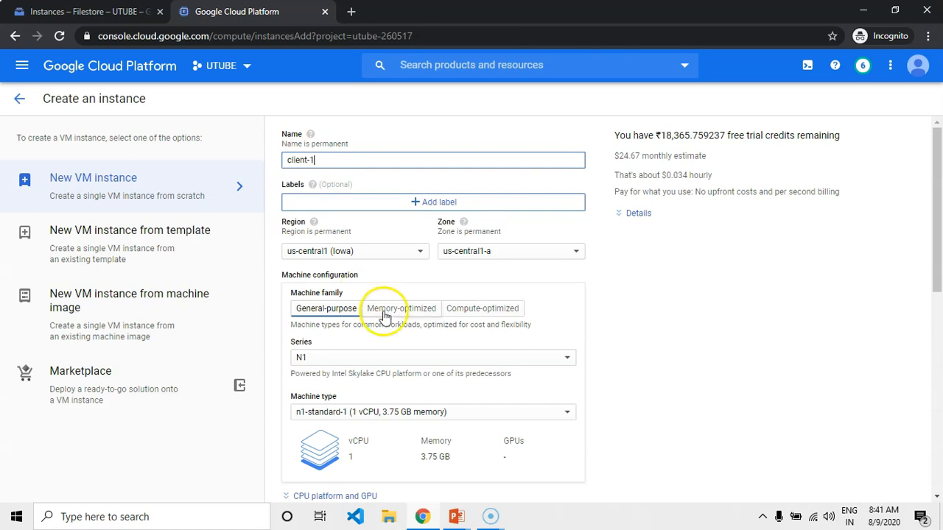
pyautogui.click(412, 251)
pyautogui.moveTo(440, 277); pyautogui.dragTo(450, 375)
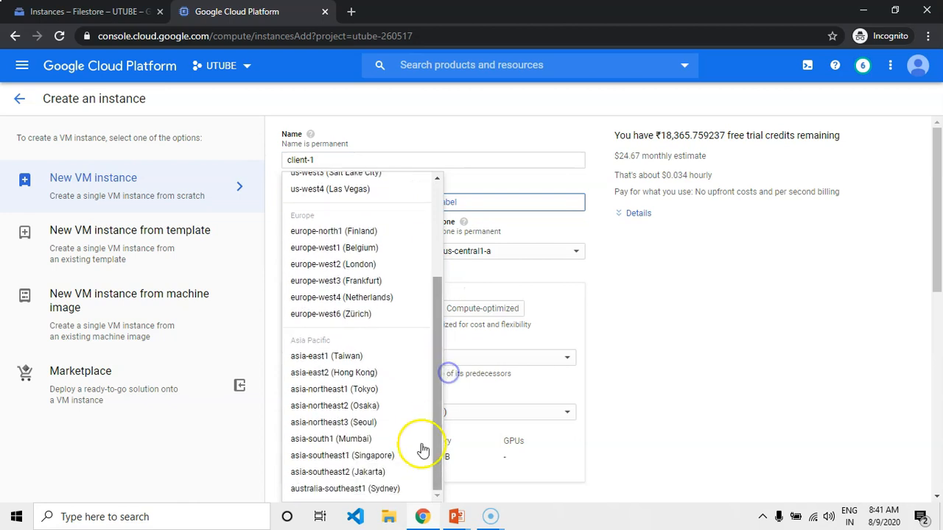
pyautogui.click(350, 458)
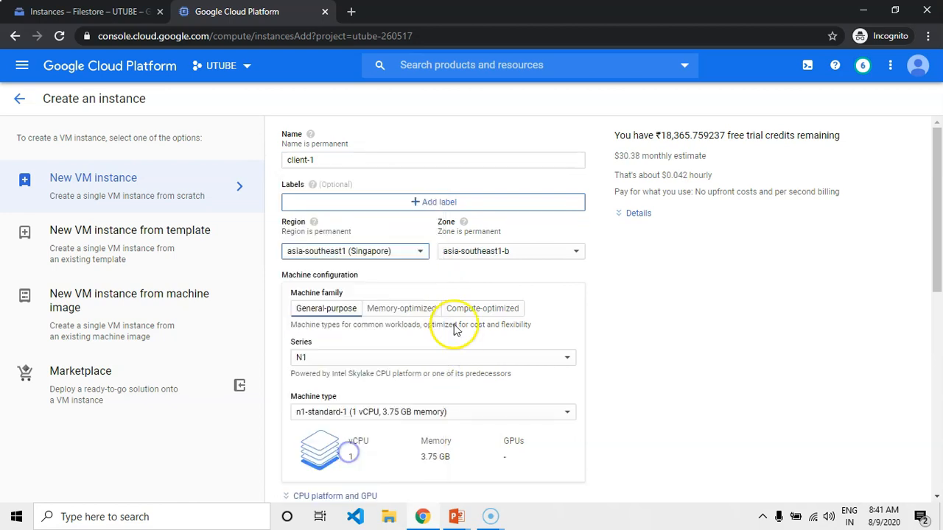
# Change client-1's boot disk to a CentOS public image
pyautogui.scroll(-3, 540, 351)
pyautogui.scroll(-3, 513, 389)
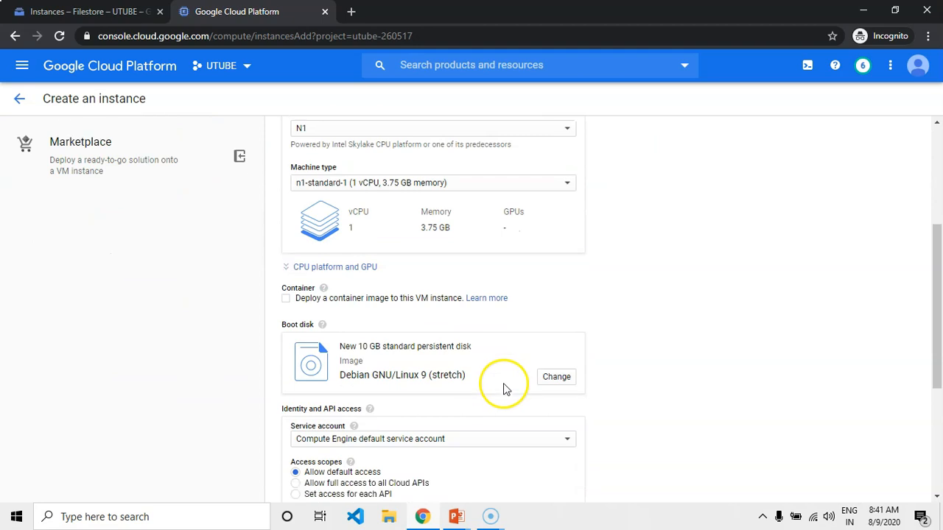
pyautogui.click(554, 330)
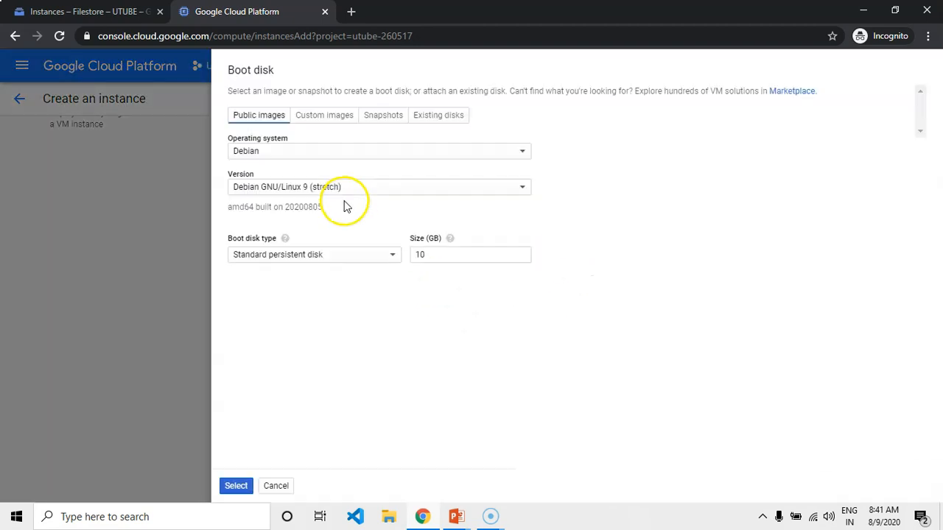
pyautogui.click(268, 151)
pyautogui.click(254, 176)
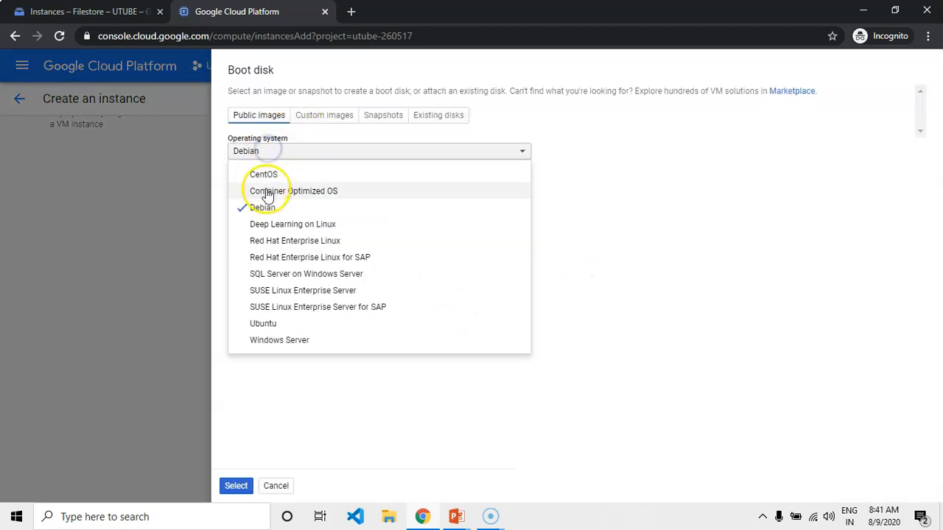
pyautogui.click(294, 187)
pyautogui.click(274, 241)
pyautogui.click(235, 486)
# Edit client-1's default network interface to use the vpc-filestore network
pyautogui.scroll(-3, 495, 318)
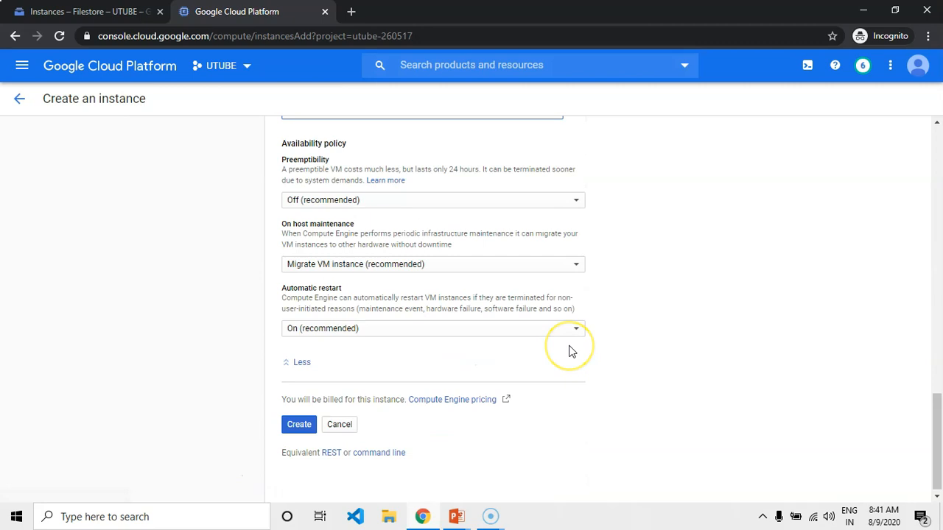
pyautogui.scroll(5, 559, 351)
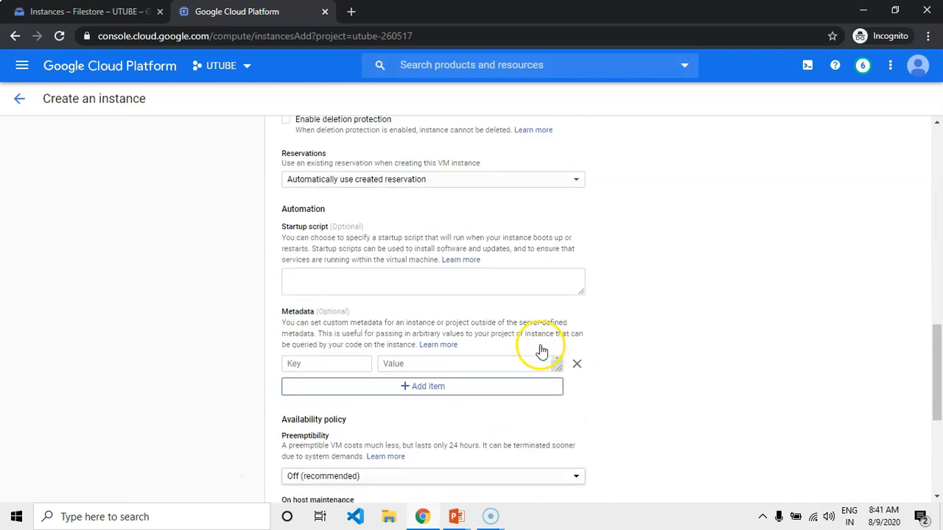
pyautogui.scroll(1, 540, 350)
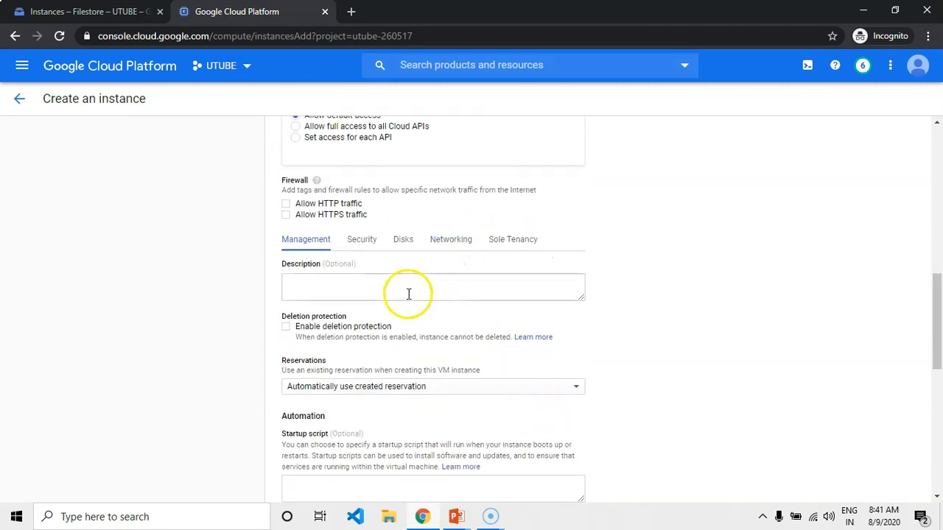
pyautogui.click(452, 240)
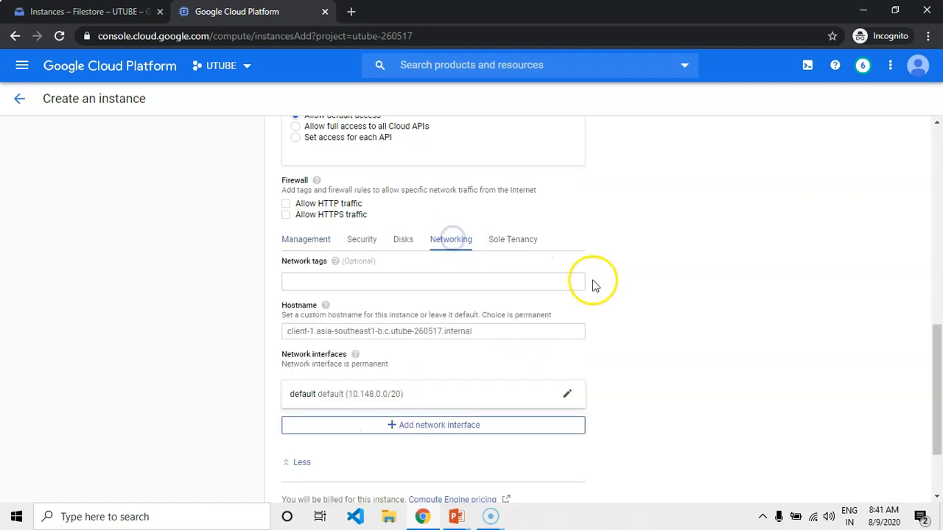
pyautogui.scroll(-1, 593, 285)
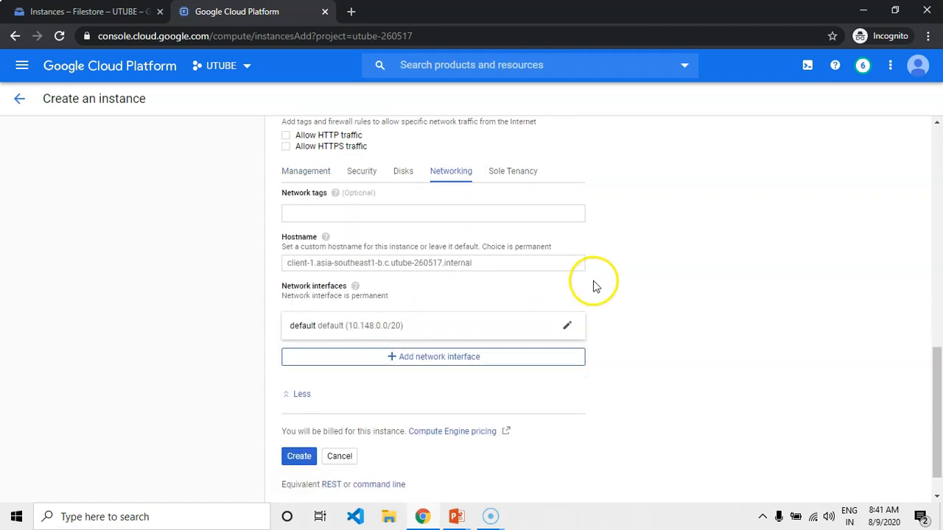
pyautogui.click(570, 326)
pyautogui.scroll(-2, 571, 326)
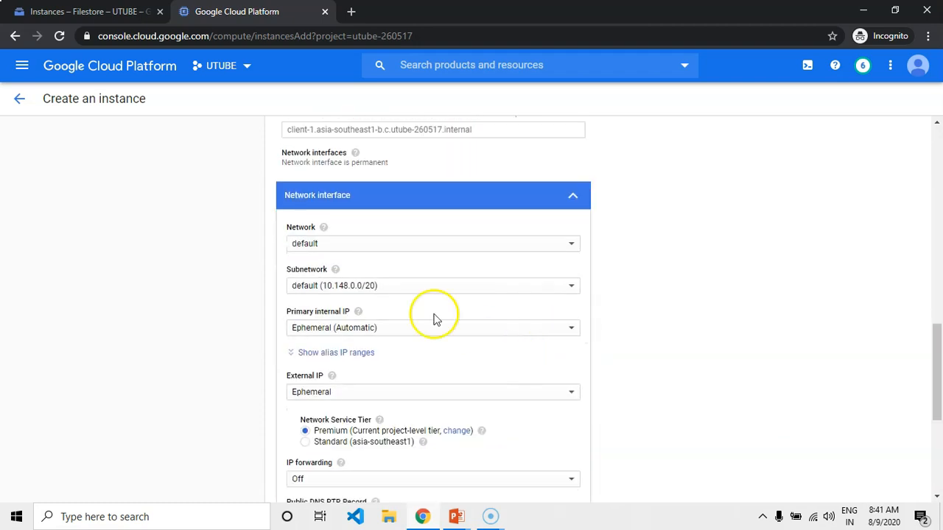
pyautogui.click(353, 244)
pyautogui.click(325, 277)
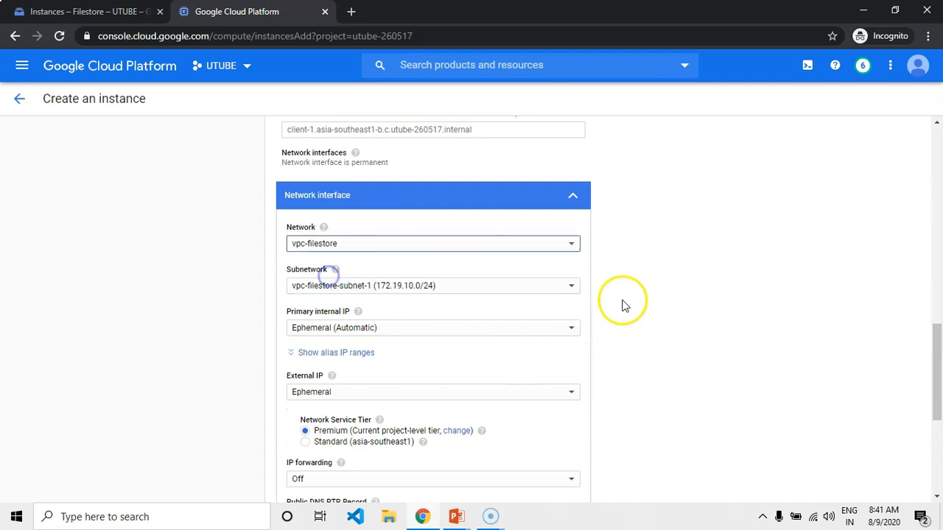
# Place the cursor in client-1's network tags field and load console.cloud.google.com in a new browser tab
pyautogui.scroll(2, 611, 305)
pyautogui.click(323, 221)
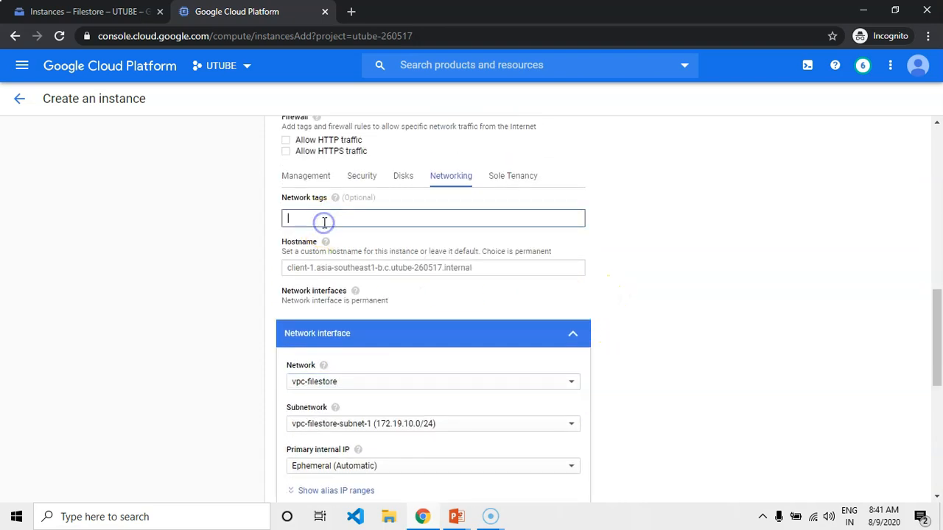
pyautogui.click(351, 11)
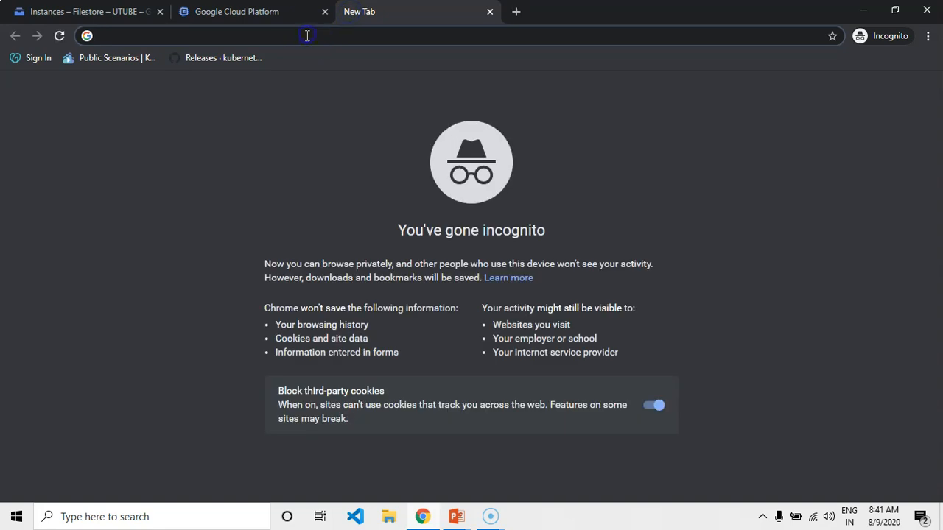
pyautogui.write('consol')
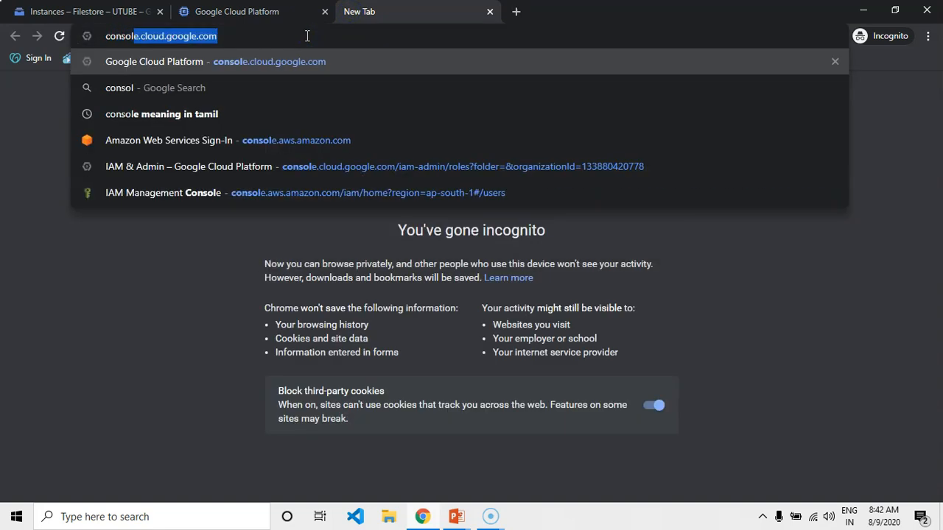
pyautogui.press('Right')
pyautogui.press('Return')
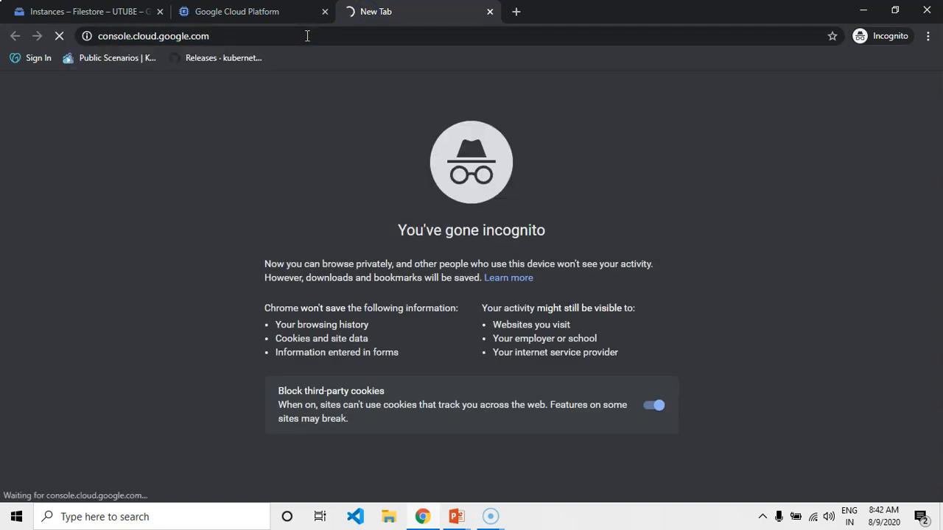
pyautogui.click(319, 111)
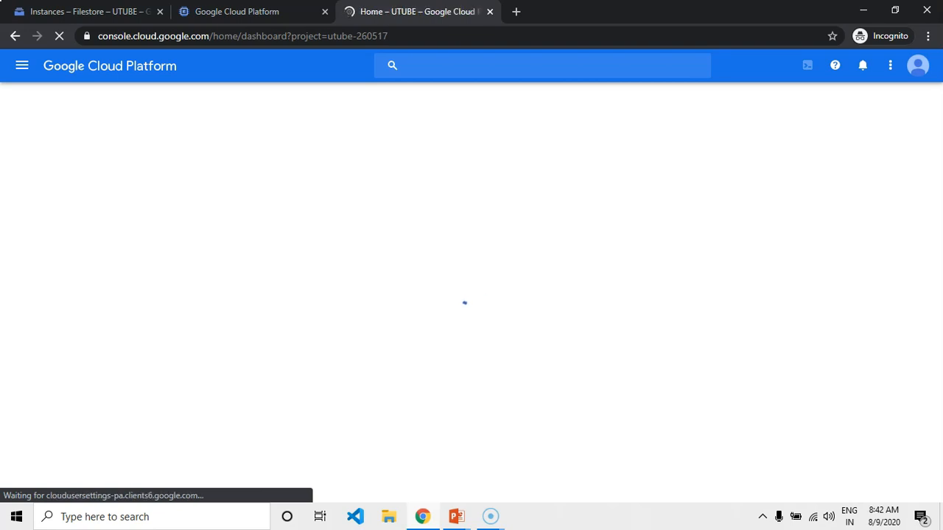
# Open the VPC networks page of the UTUBE project
pyautogui.click(21, 67)
pyautogui.moveTo(77, 284)
pyautogui.scroll(-6, 78, 325)
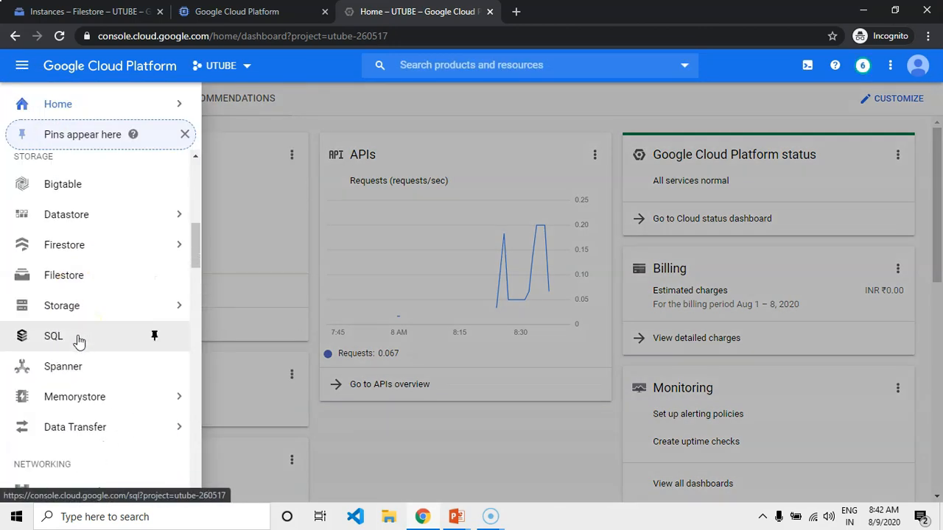
pyautogui.scroll(-4, 73, 313)
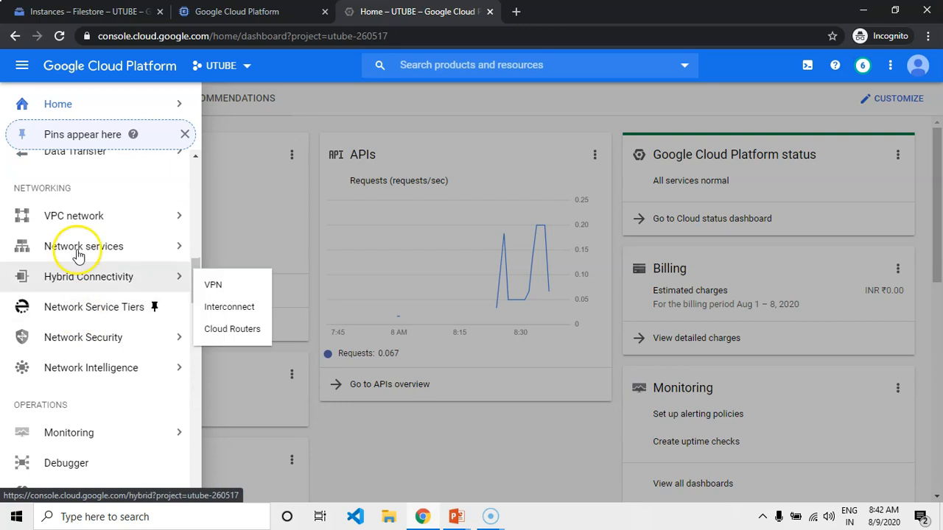
pyautogui.moveTo(77, 218)
pyautogui.click(230, 223)
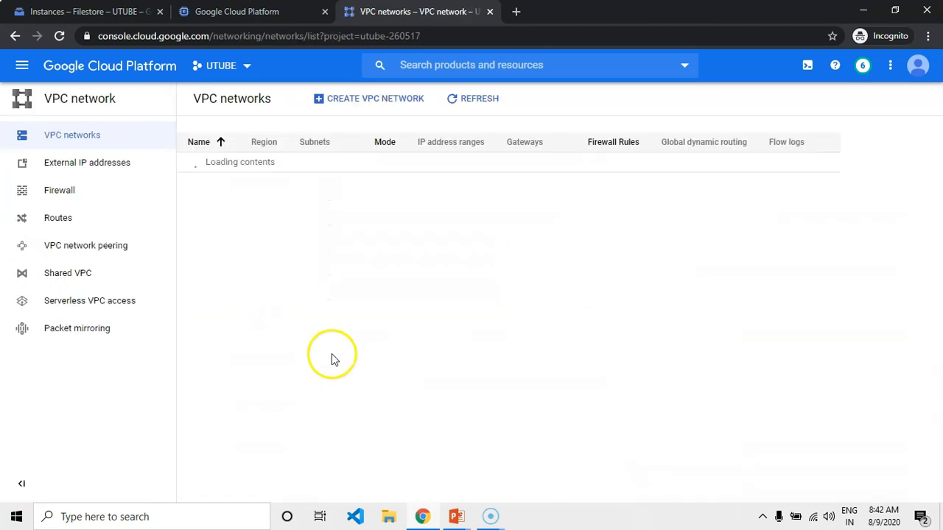
# Open the vpc-filestore network's details and show its firewall rules
pyautogui.scroll(-3, 349, 357)
pyautogui.scroll(-5, 350, 361)
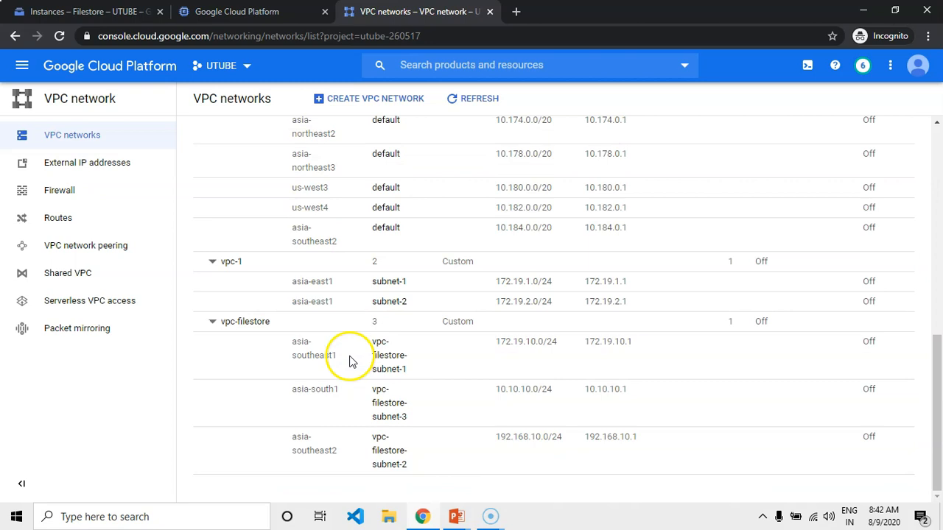
pyautogui.click(244, 328)
pyautogui.click(391, 322)
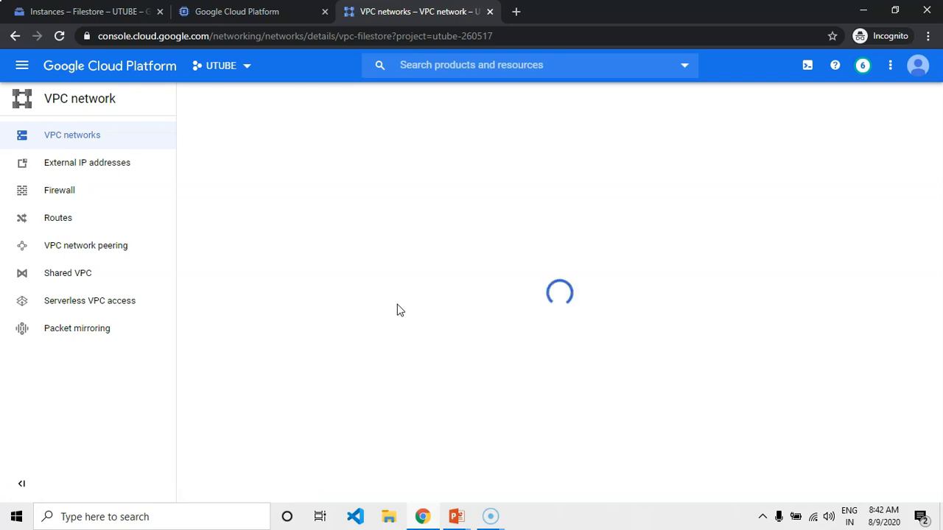
pyautogui.click(394, 267)
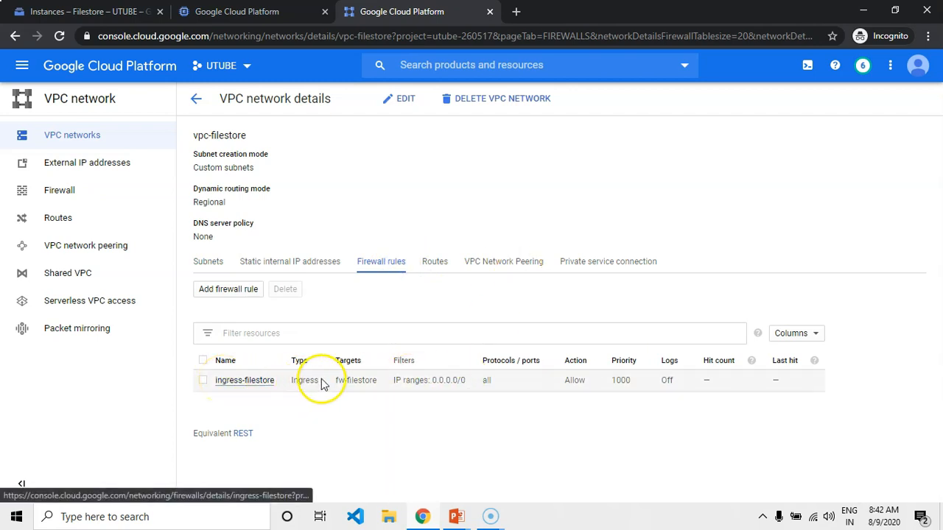
# Copy the ingress rule's target tag fw-filestore into client-1's network tags and create the VM instance
pyautogui.click(377, 380)
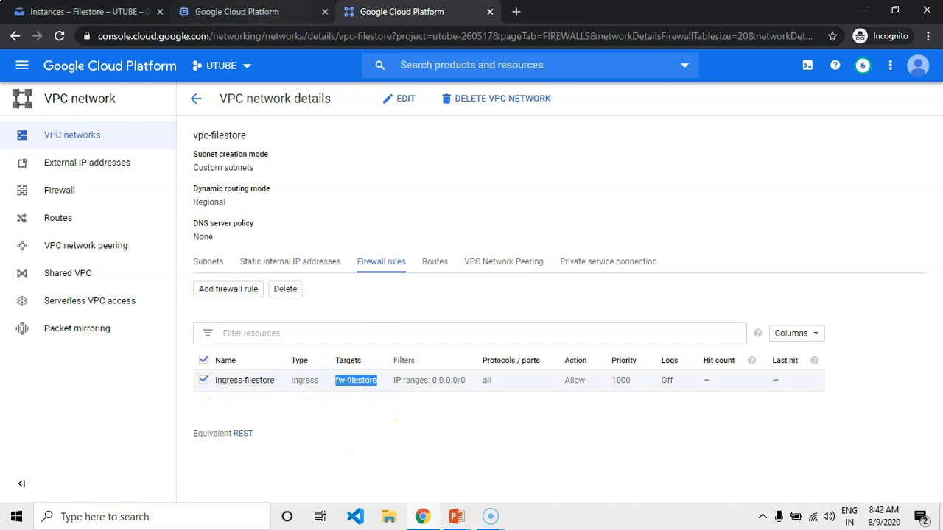
pyautogui.hotkey('ctrl', 'shift', 'Tab')
pyautogui.write('fw-filestore')
pyautogui.click(757, 288)
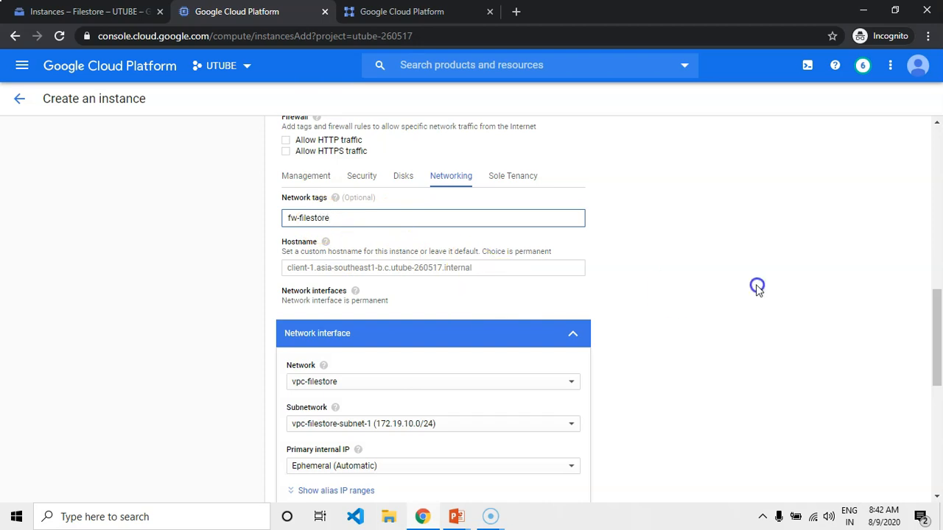
pyautogui.scroll(-5, 694, 331)
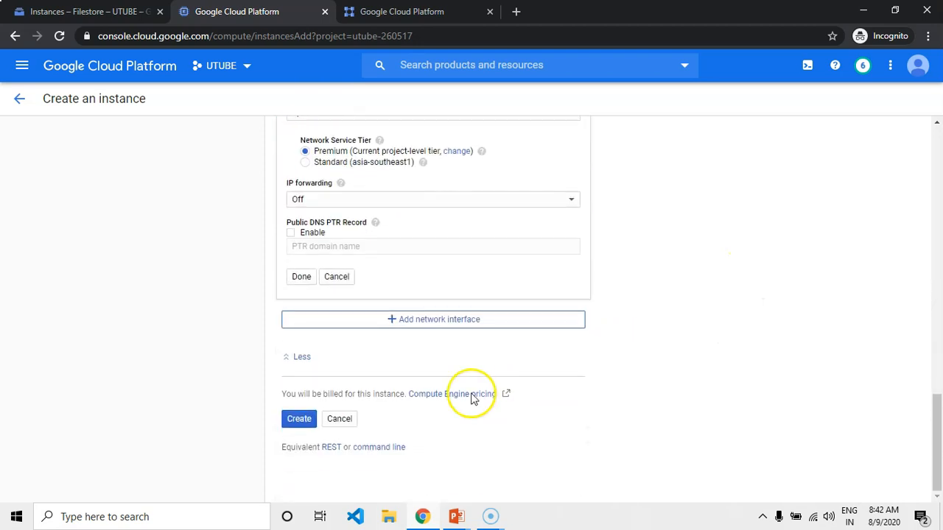
pyautogui.click(297, 420)
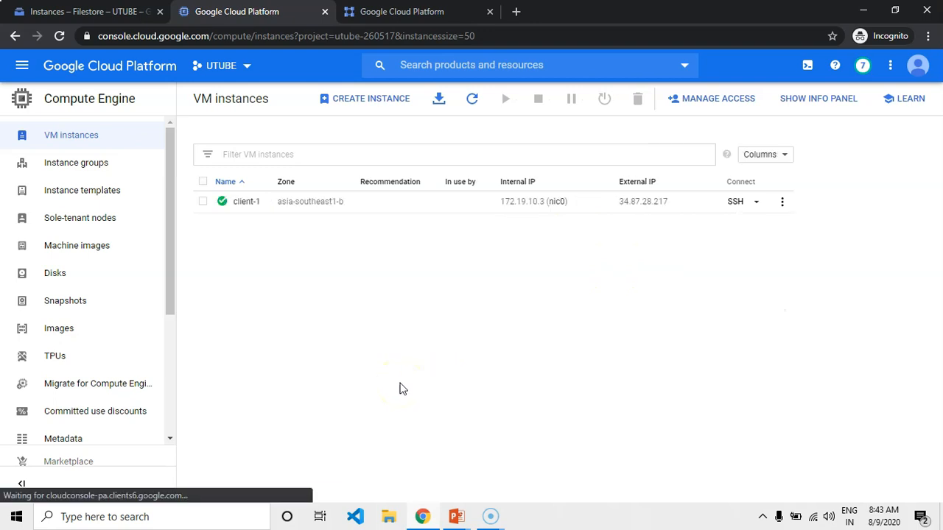
# Switch to the PowerPoint slide show to view the Step 5 NFS client diagram, and return to Chrome
pyautogui.hotkey('alt', 'Tab')
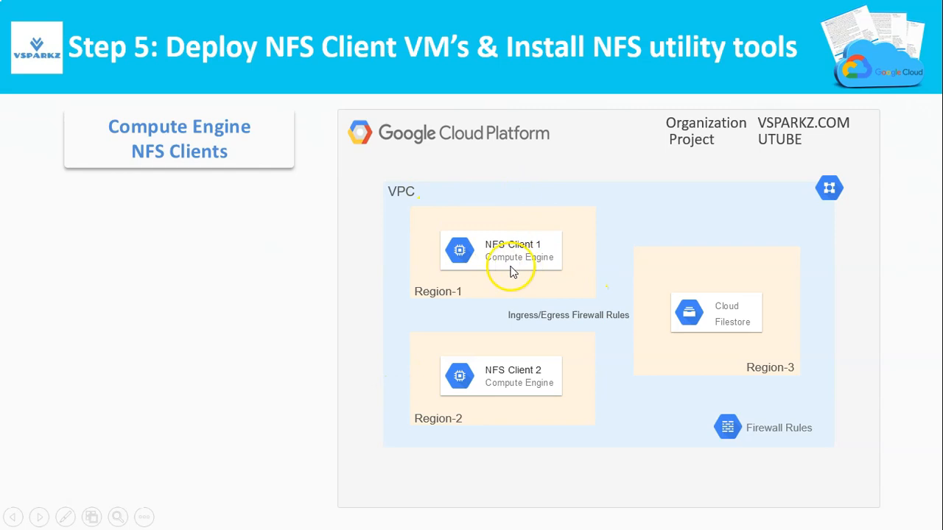
pyautogui.hotkey('alt', 'Tab')
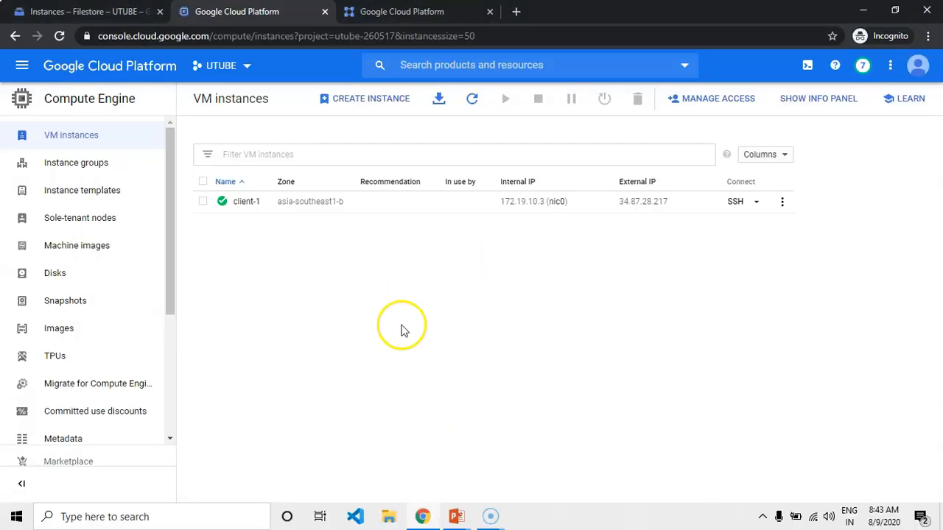
# Open an SSH session to client-1 and widen its terminal window
pyautogui.click(733, 202)
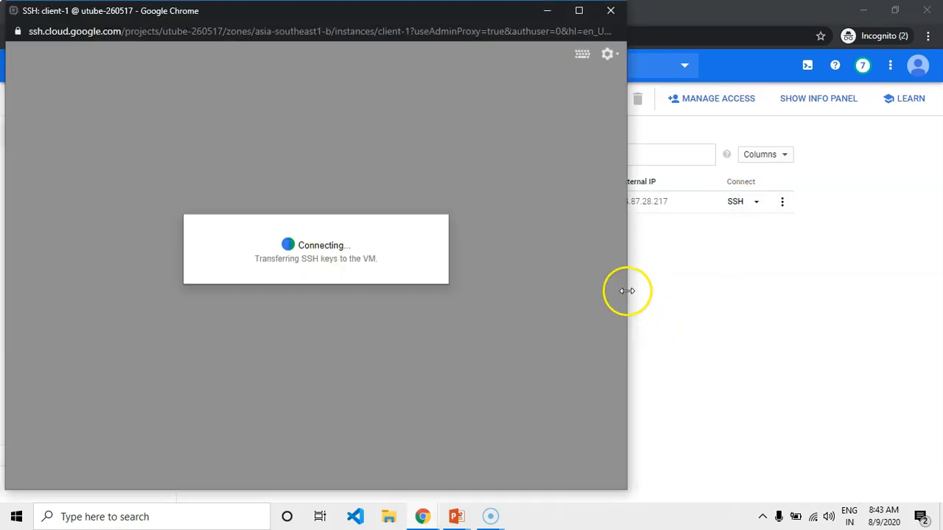
pyautogui.moveTo(626, 289); pyautogui.dragTo(813, 286)
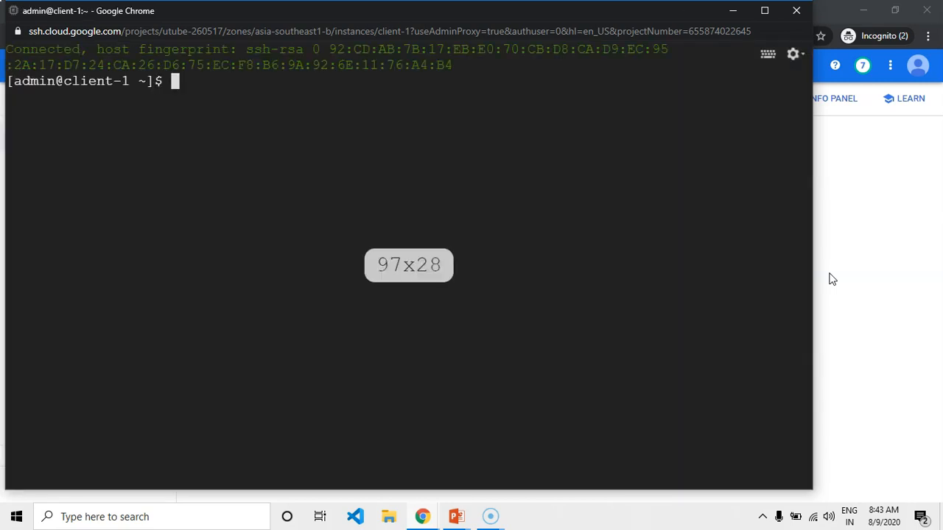
pyautogui.press('Return')
pyautogui.press('Return')
pyautogui.press('Return')
pyautogui.press('Return')
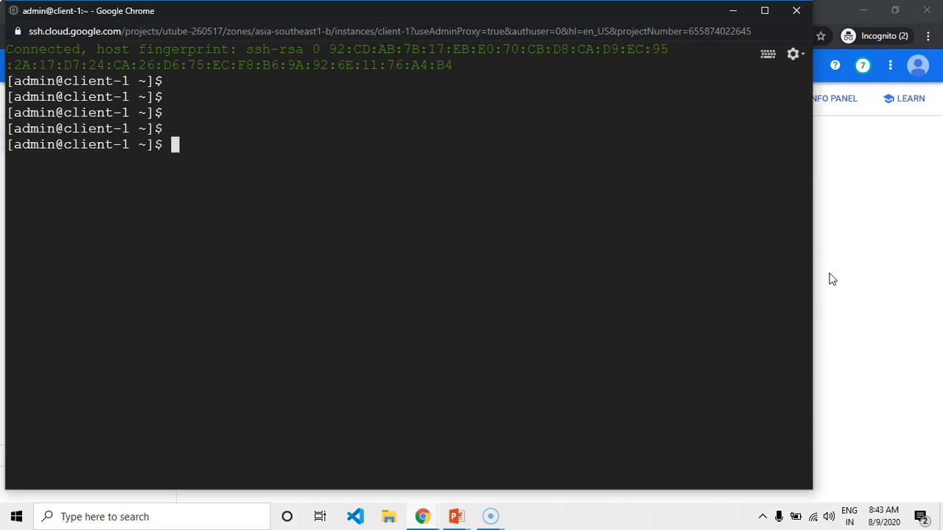
# Print the working directory with pwd and switch to the root user with sudo su -
pyautogui.write('pwd')
pyautogui.press('Return')
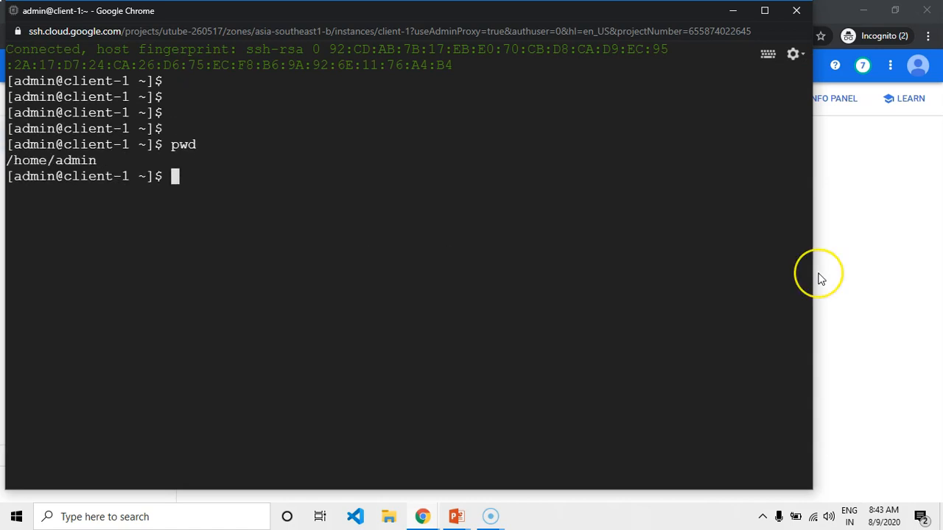
pyautogui.press('Return')
pyautogui.press('Return')
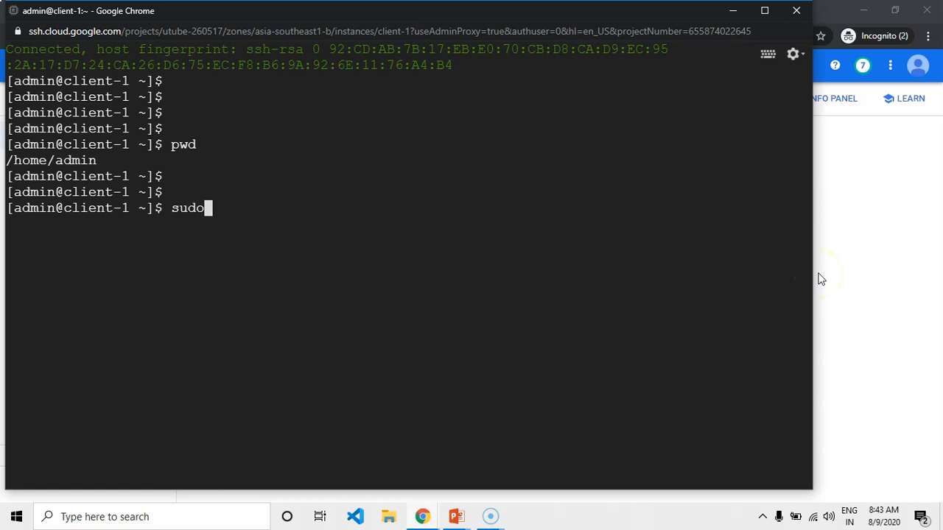
pyautogui.write('sudo su -')
pyautogui.press('Return')
pyautogui.press('Return')
pyautogui.press('Return')
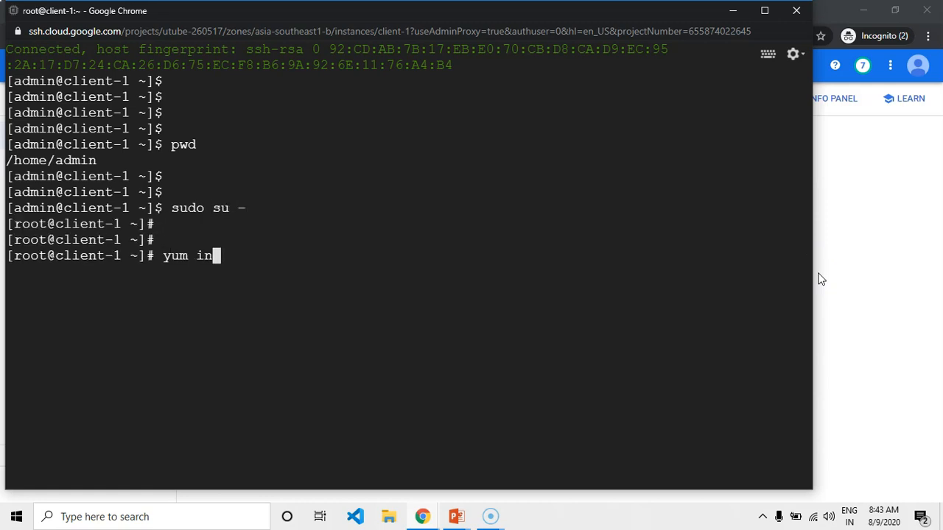
# Install the NFS utilities on client-1 by running yum install -y nfs-utils as root
pyautogui.write('-')
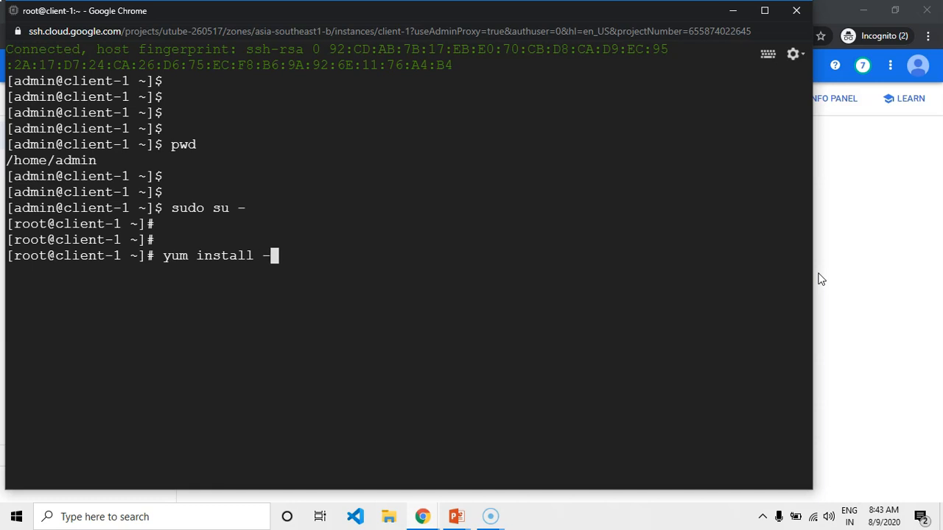
pyautogui.write('y nfs-utils')
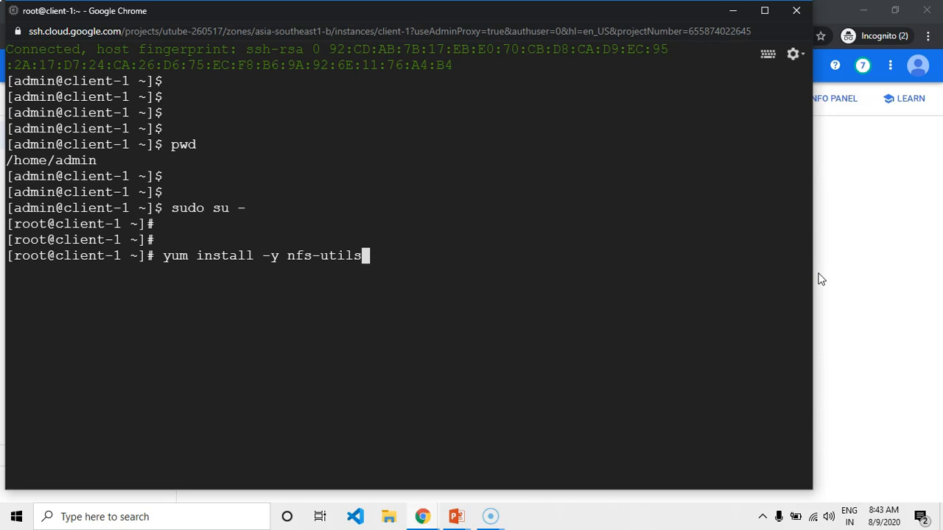
pyautogui.press('Return')
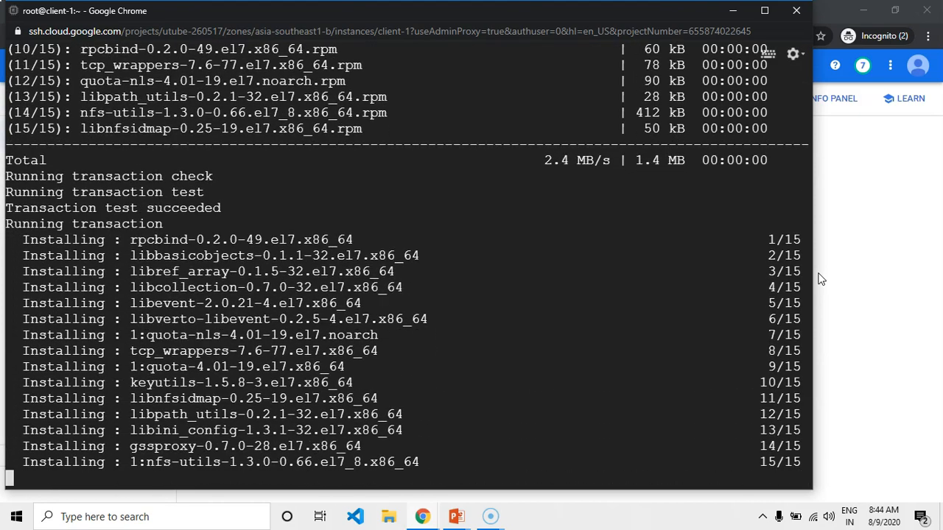
pyautogui.press('Return')
pyautogui.press('Return')
pyautogui.press('Return')
pyautogui.press('Return')
pyautogui.press('Return')
pyautogui.press('Return')
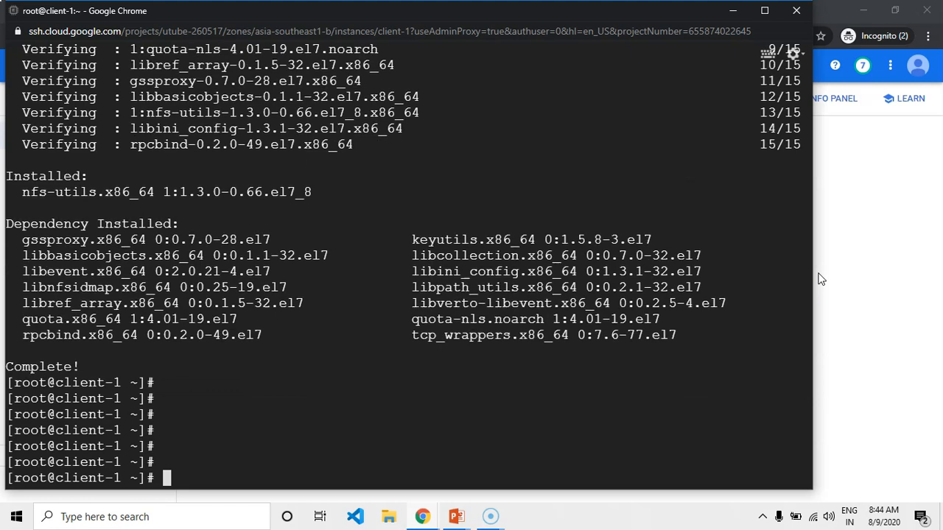
# Switch to the PowerPoint slide show to view NFS Client 2 in the Step 5 diagram, and return to Chrome's VM instances list
pyautogui.hotkey('alt', 'Tab')
pyautogui.hotkey('alt', 'Tab')
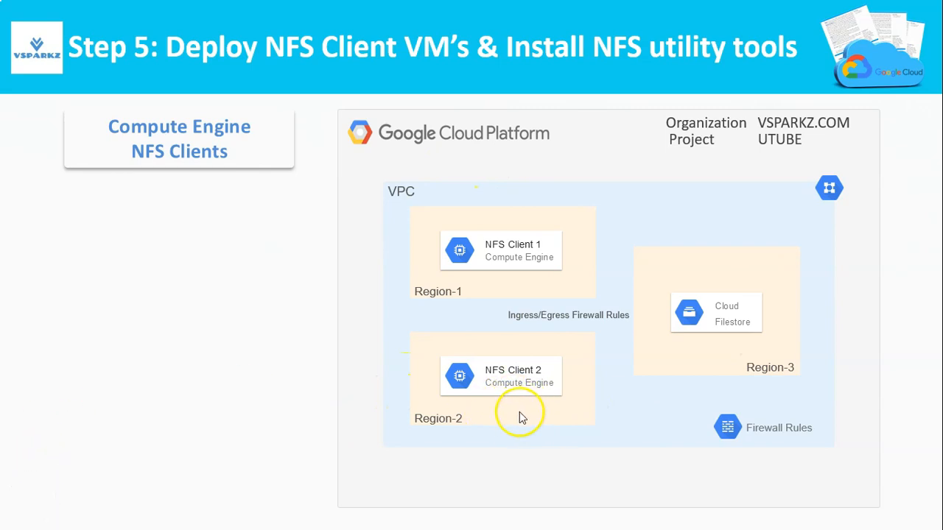
pyautogui.hotkey('alt', 'Tab')
pyautogui.hotkey('alt', 'Tab')
pyautogui.hotkey('alt', 'Tab')
pyautogui.hotkey('alt', 'Tab')
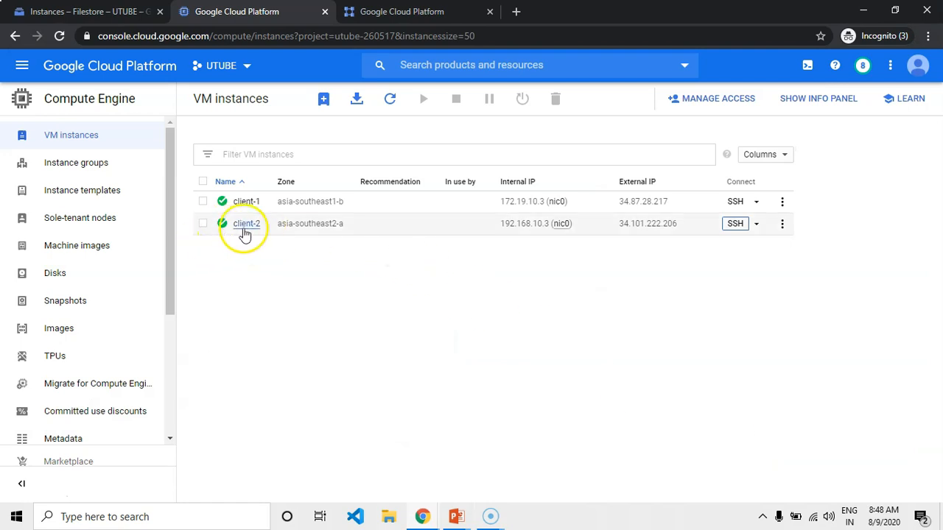
# Switch to the PowerPoint slide show and advance to the full Step 6: Test Cloud Filestore diagram with the mount command
pyautogui.hotkey('alt', 'Tab')
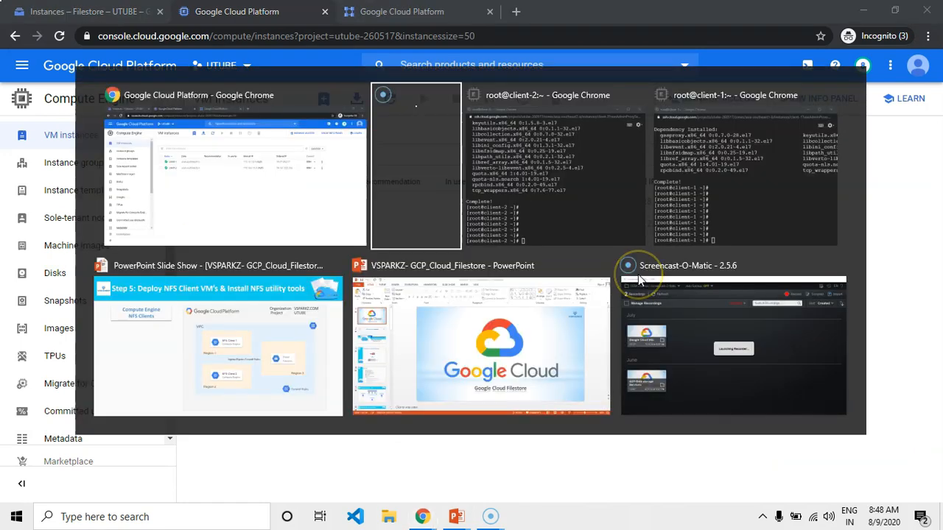
pyautogui.hotkey('alt', 'Tab')
pyautogui.hotkey('alt', 'Tab')
pyautogui.hotkey('alt', 'Tab')
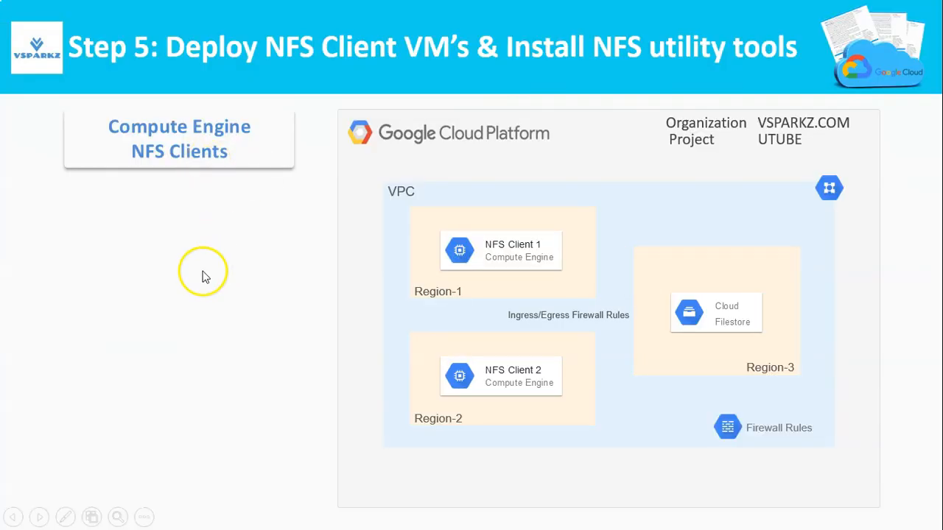
pyautogui.click(204, 277)
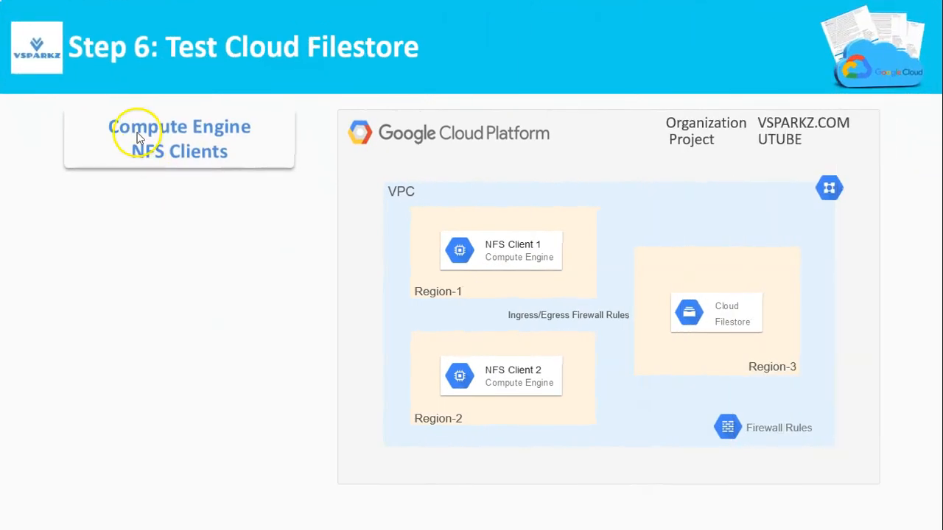
pyautogui.click(386, 68)
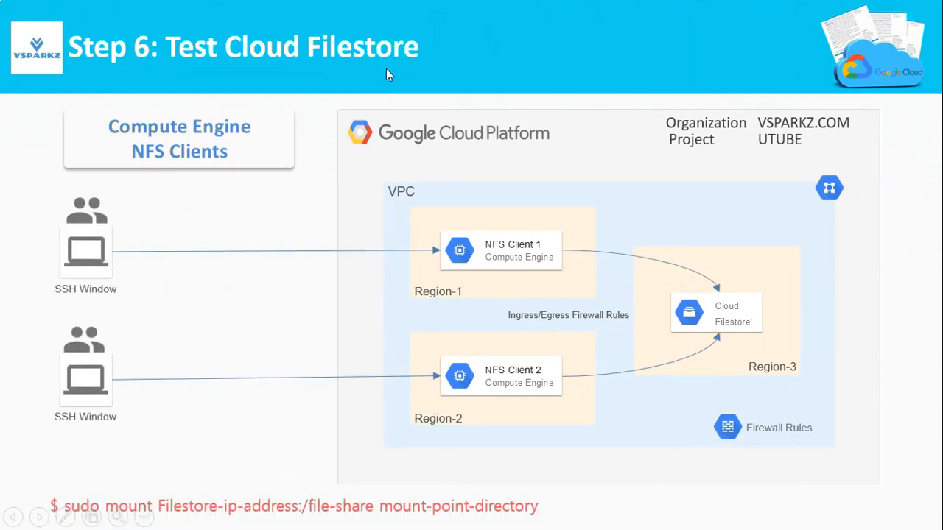
# Switch to the client-1 SSH terminal in Chrome and exit the root session
pyautogui.hotkey('alt', 'Tab')
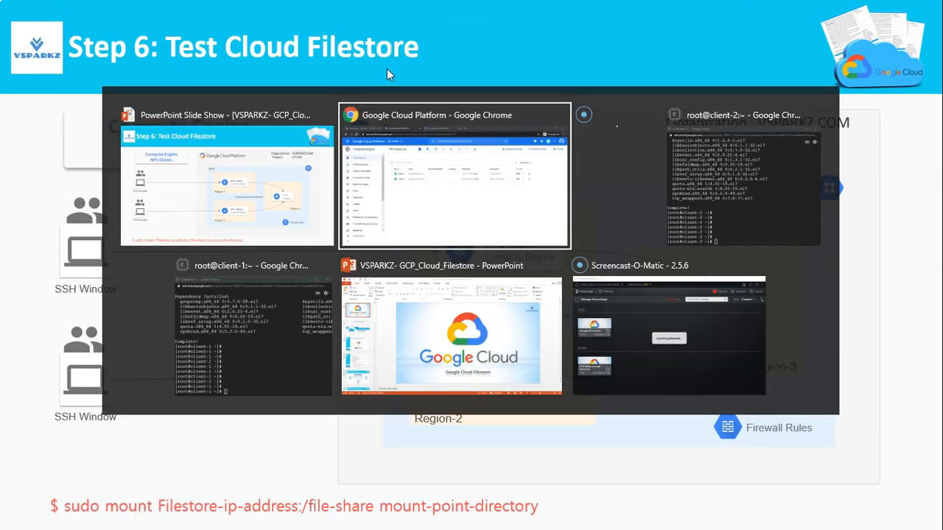
pyautogui.hotkey('alt', 'Tab')
pyautogui.hotkey('alt', 'Tab')
pyautogui.hotkey('alt', 'Tab')
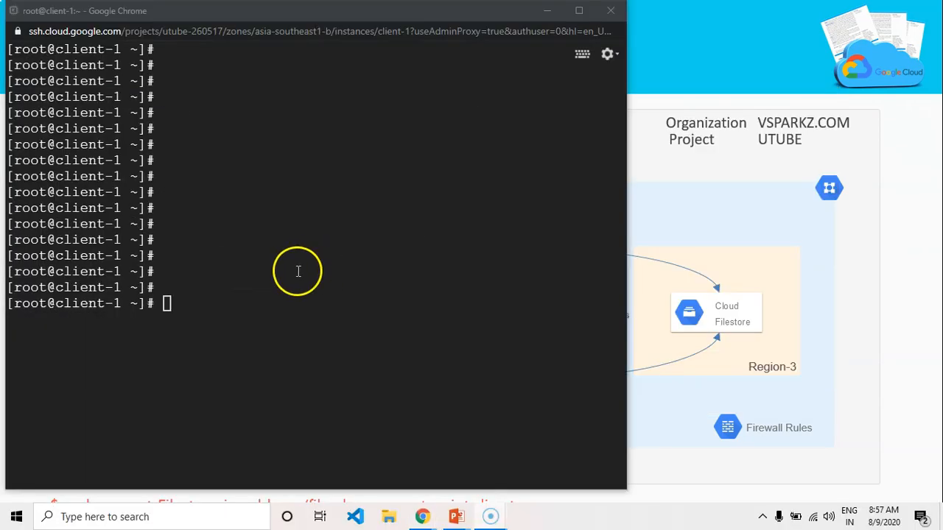
pyautogui.press('Return')
pyautogui.press('Return')
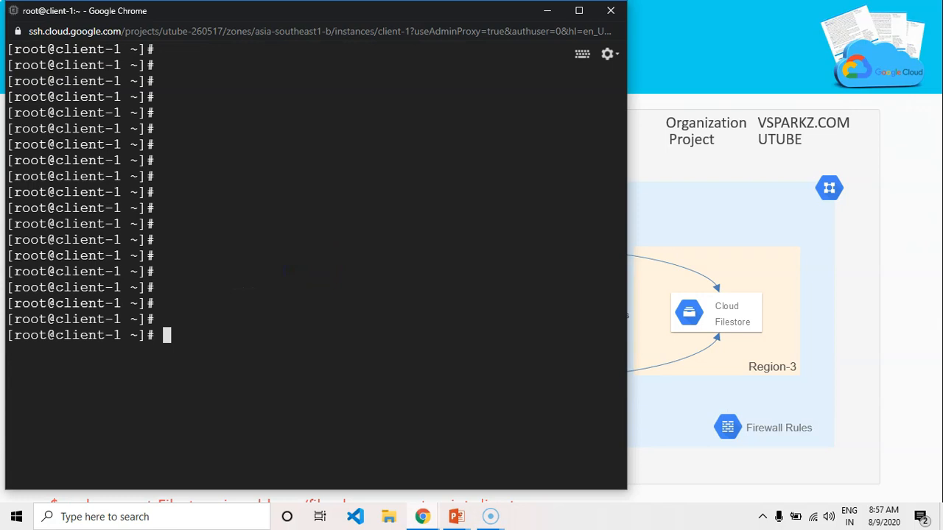
pyautogui.write('exit')
pyautogui.press('Return')
pyautogui.press('Return')
pyautogui.press('Return')
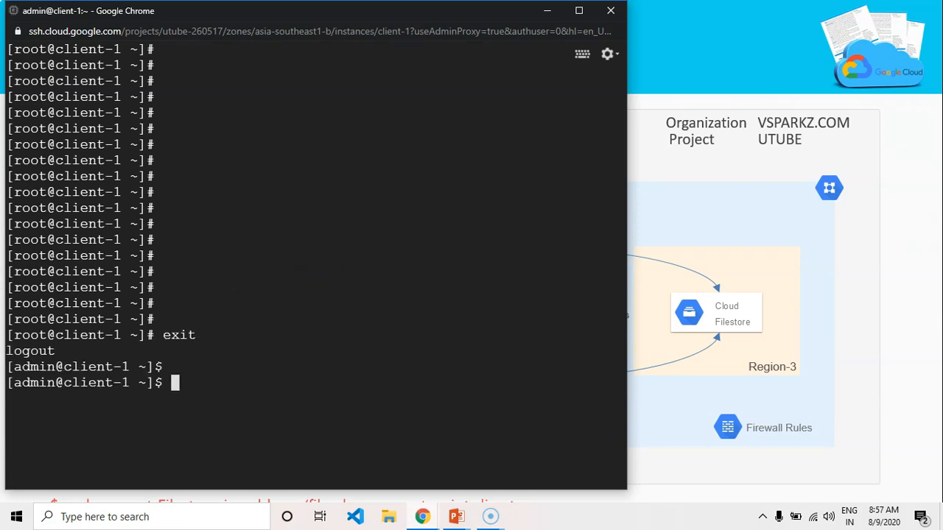
# Check the current user on client-1 with whoami and clear the terminal
pyautogui.write('whoami')
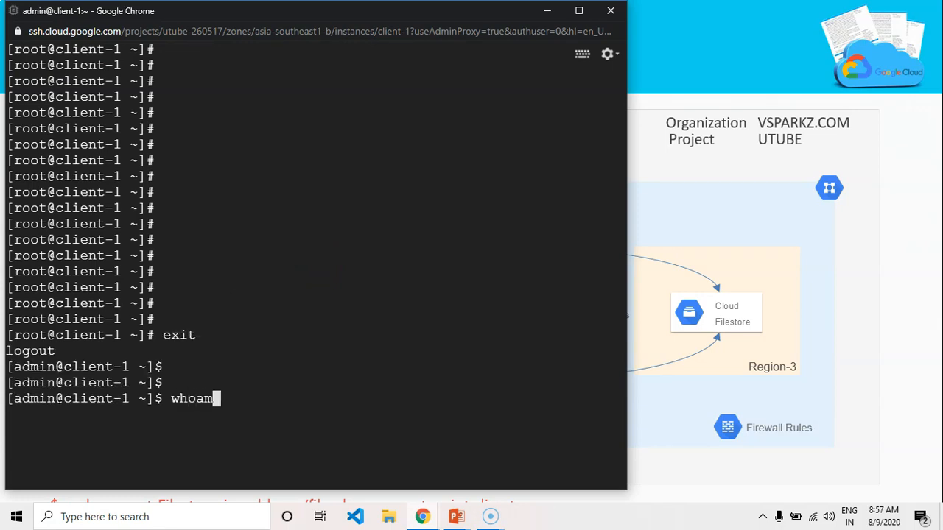
pyautogui.press('Return')
pyautogui.press('Return')
pyautogui.write('clear')
pyautogui.press('Return')
pyautogui.press('Return')
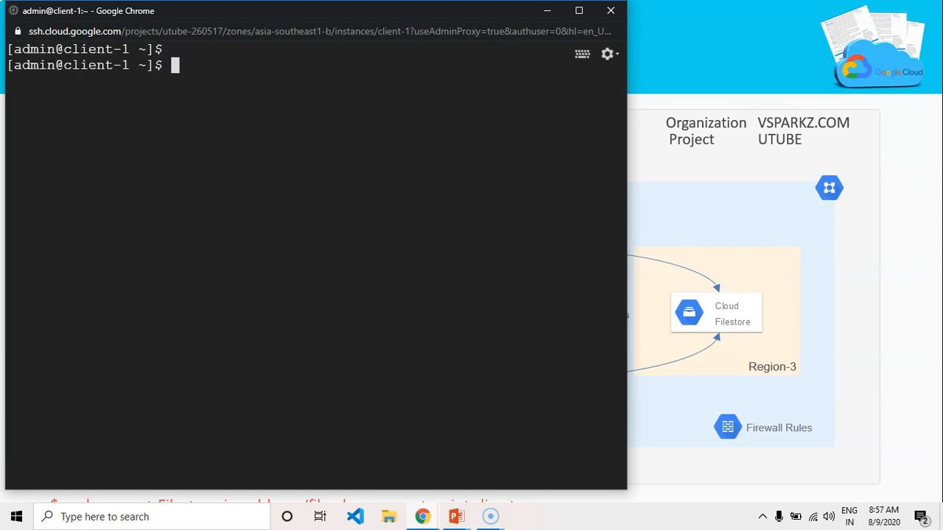
# Create a directory named nfs in client-1's home directory and list the contents with ls -l
pyautogui.write('mkdir nfs')
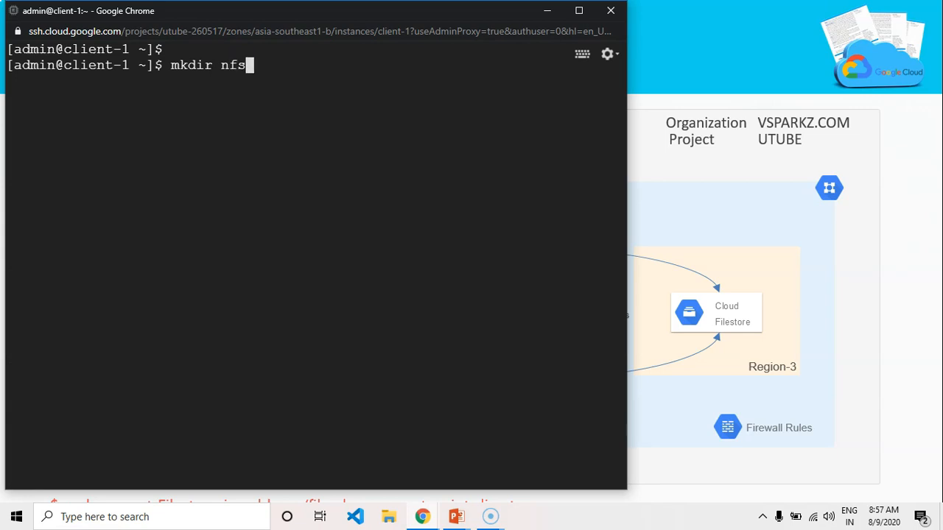
pyautogui.press('Return')
pyautogui.press('Return')
pyautogui.write('ls -l')
pyautogui.press('Return')
pyautogui.press('Return')
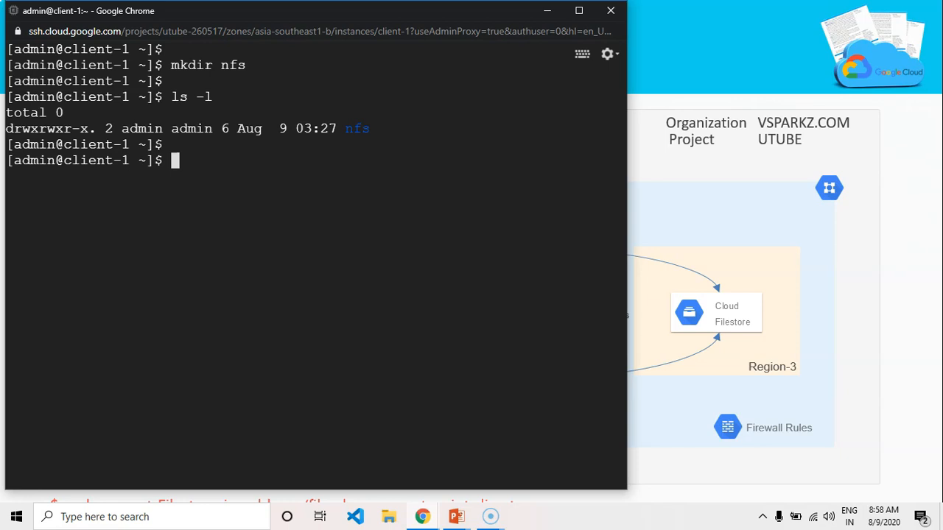
# Begin a sudo mount command on client-1 and copy the NFS mount point from the filestore-instance details page
pyautogui.write('sudo mount')
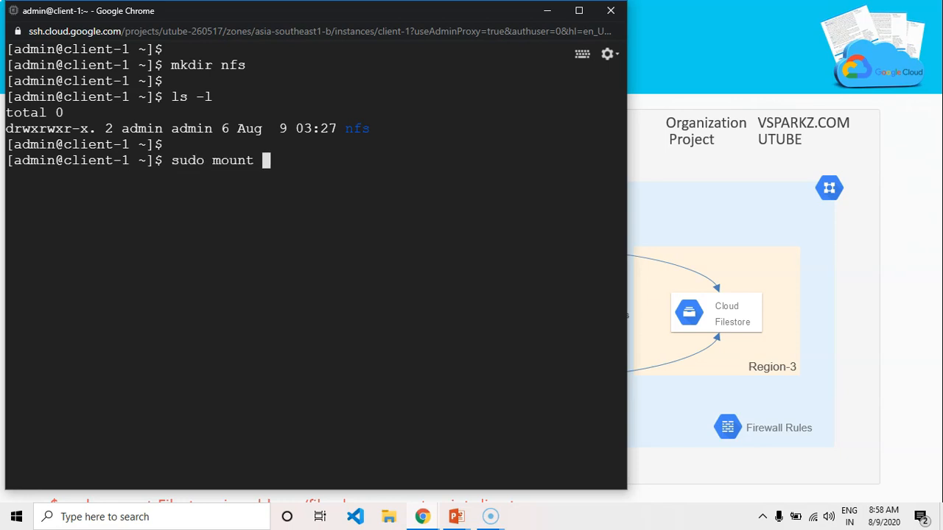
pyautogui.hotkey('alt', 'Tab')
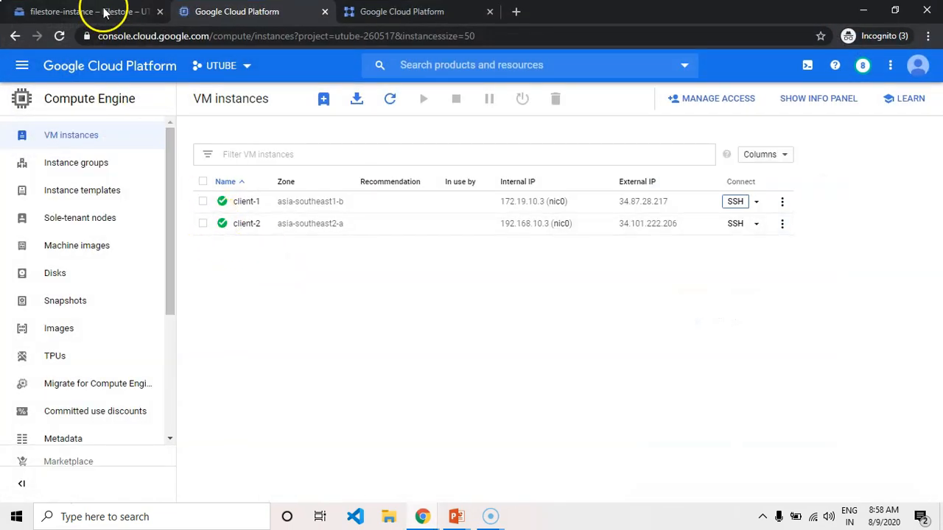
pyautogui.click(98, 9)
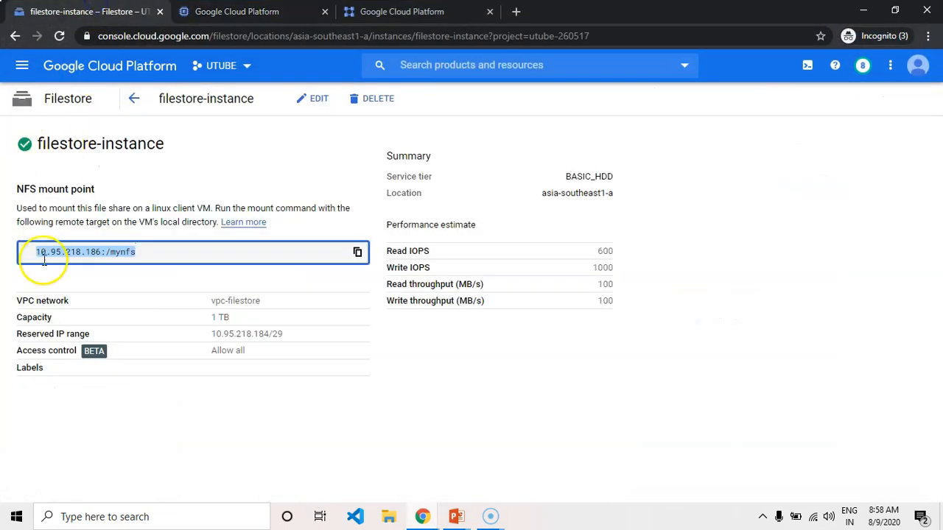
pyautogui.click(61, 183)
pyautogui.moveTo(95, 189); pyautogui.dragTo(18, 186)
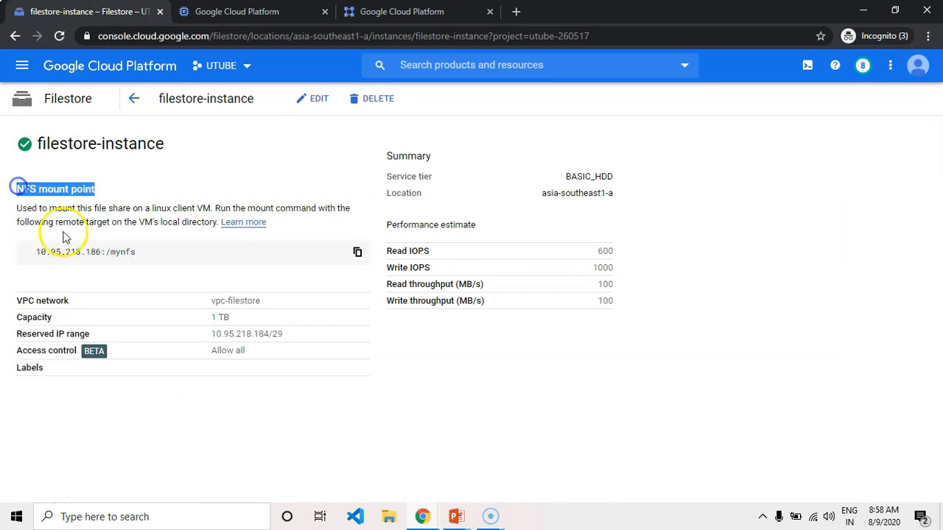
pyautogui.click(357, 252)
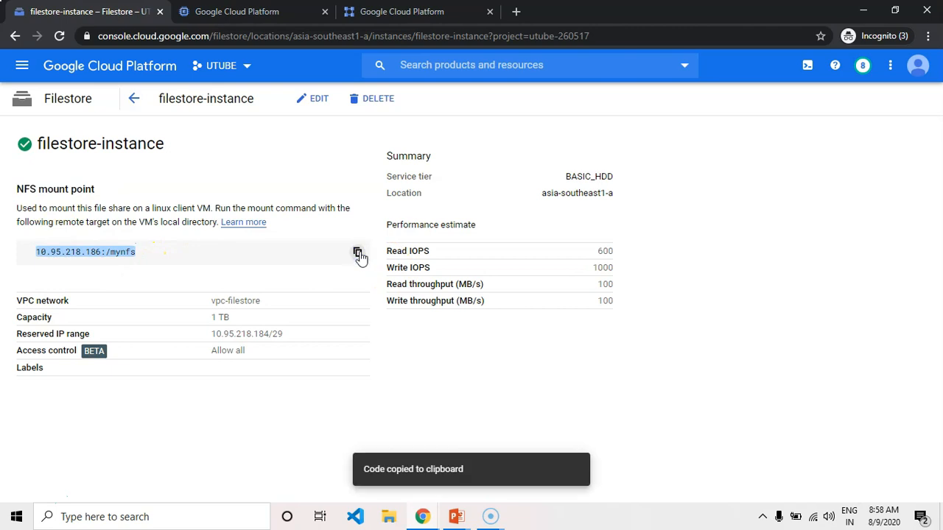
# Complete the sudo mount command on client-1 to mount 10.95.218.186:/mynfs on the nfs directory
pyautogui.hotkey('alt', 'Tab')
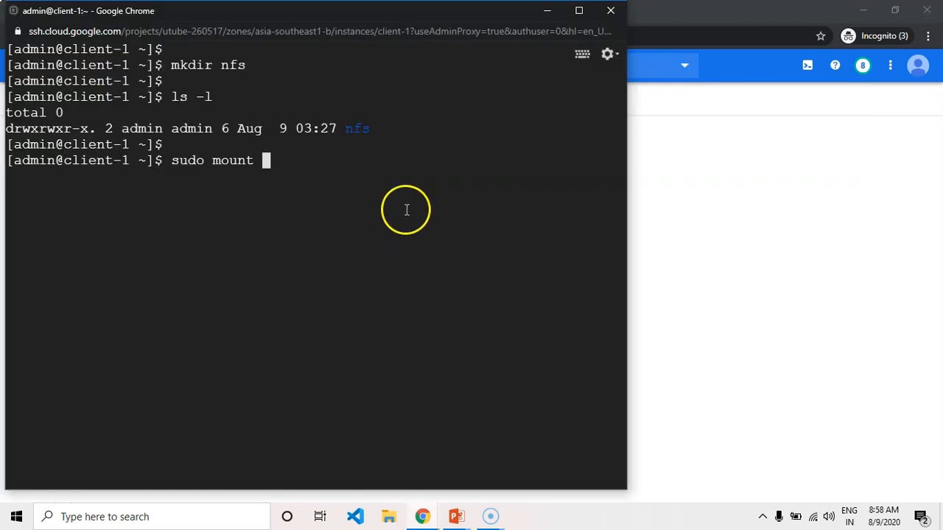
pyautogui.click(406, 209)
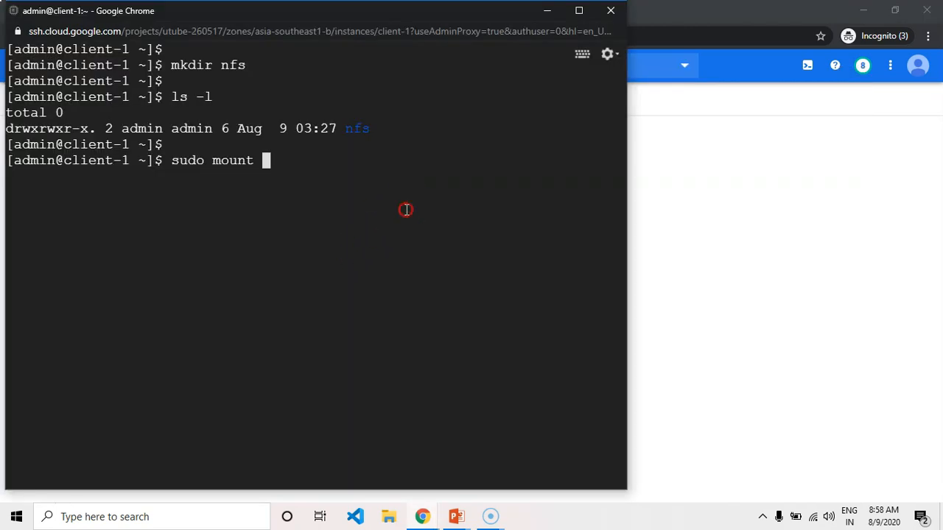
pyautogui.hotkey('ctrl', 'v')
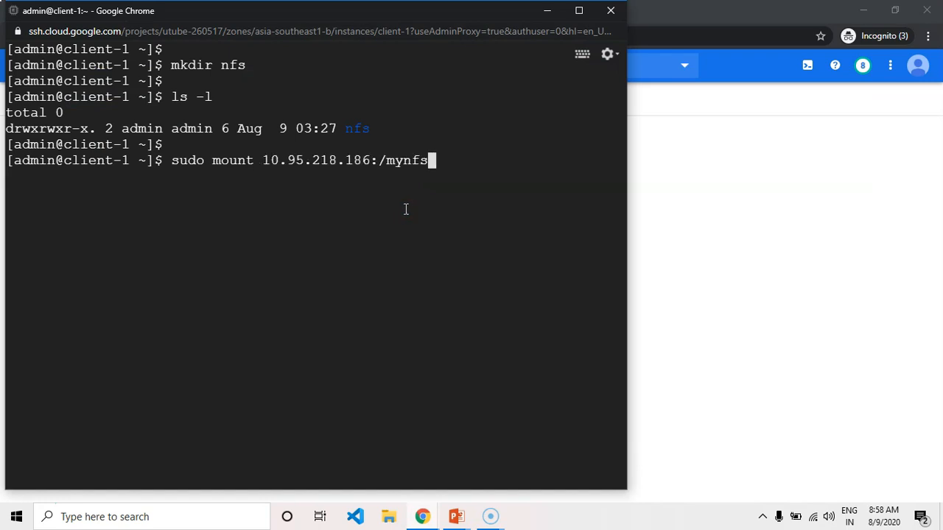
pyautogui.write('nfs')
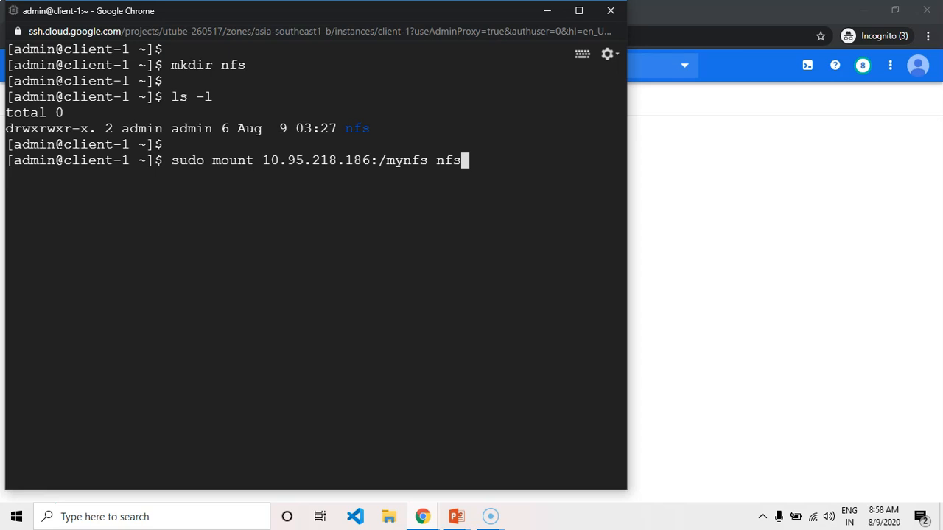
pyautogui.press('Return')
pyautogui.press('Return')
pyautogui.press('Return')
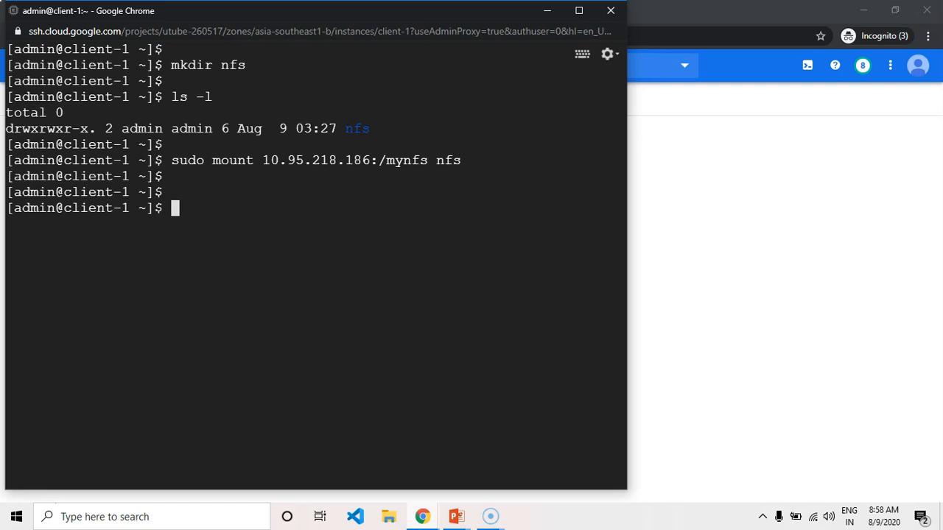
# List client-1's mounted file systems with df -h and examine the Filestore share's entry
pyautogui.write('df -h')
pyautogui.press('Return')
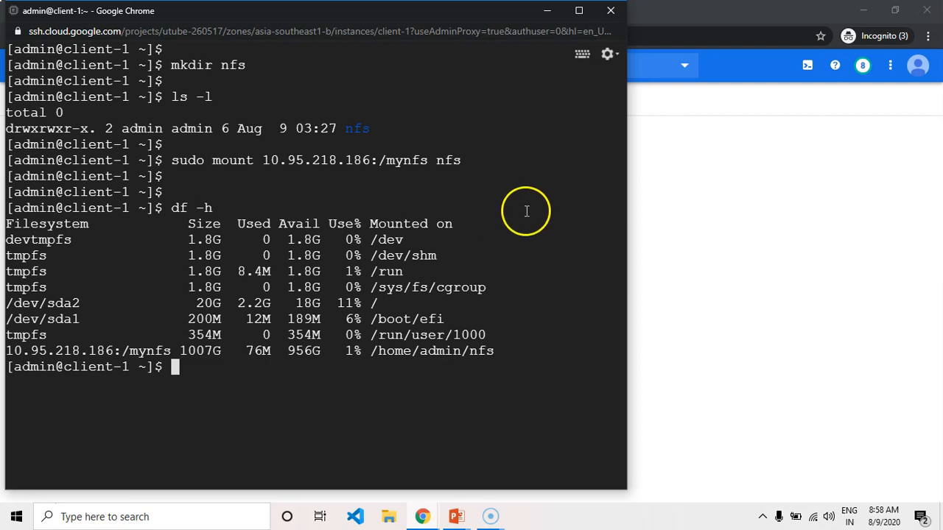
pyautogui.moveTo(504, 356); pyautogui.dragTo(4, 352)
pyautogui.click(306, 407)
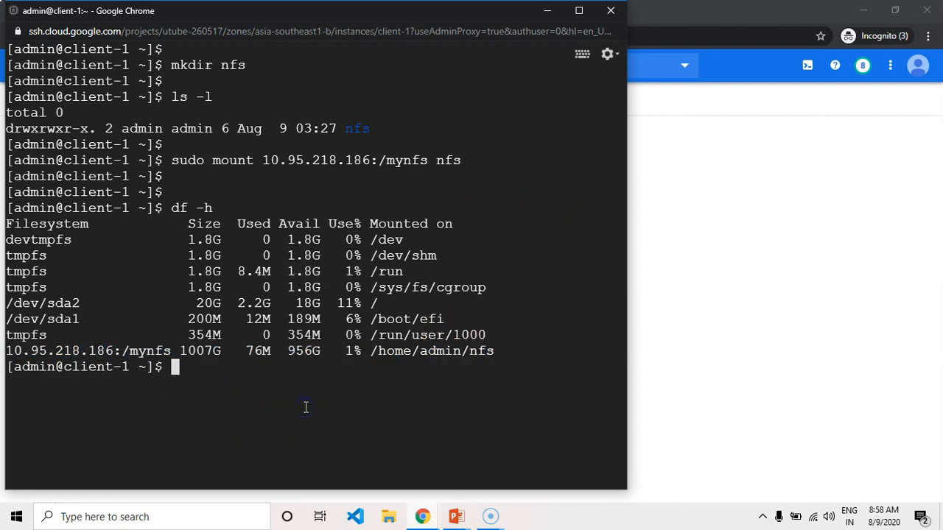
# Change into the mounted nfs directory on client-1 and clear the terminal
pyautogui.write('cd nfs/')
pyautogui.press('Return')
pyautogui.press('Return')
pyautogui.write('cl')
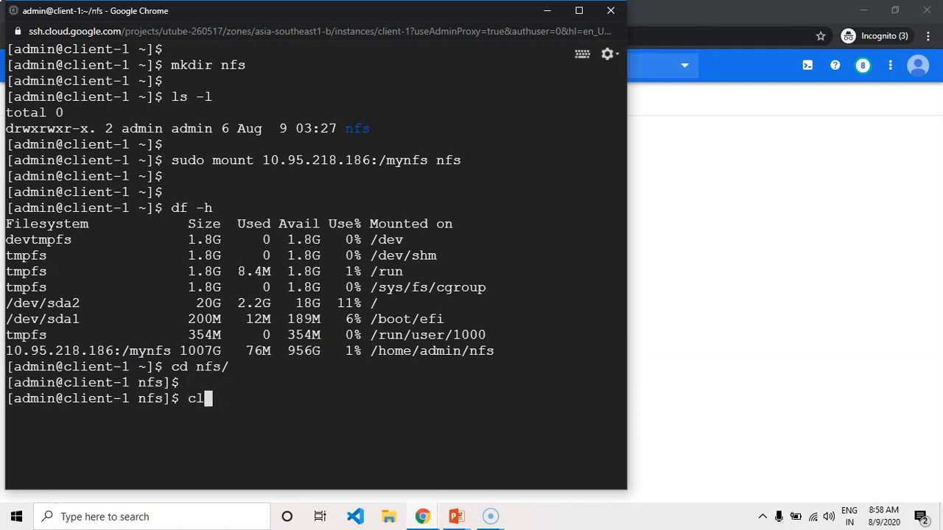
pyautogui.write('ear')
pyautogui.press('Return')
pyautogui.press('Return')
pyautogui.press('Return')
# List the contents of the mounted nfs directory in long format with ls -l
pyautogui.write('ls -l')
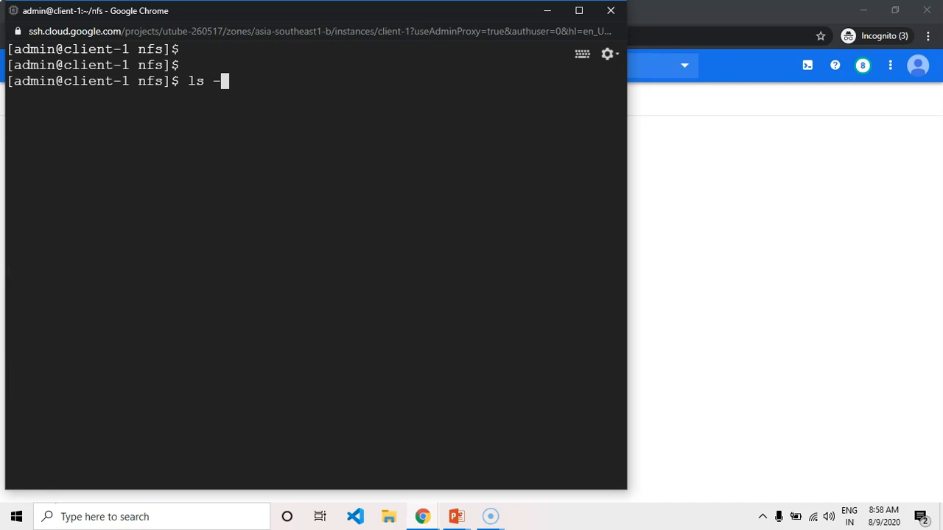
pyautogui.press('Return')
pyautogui.press('Return')
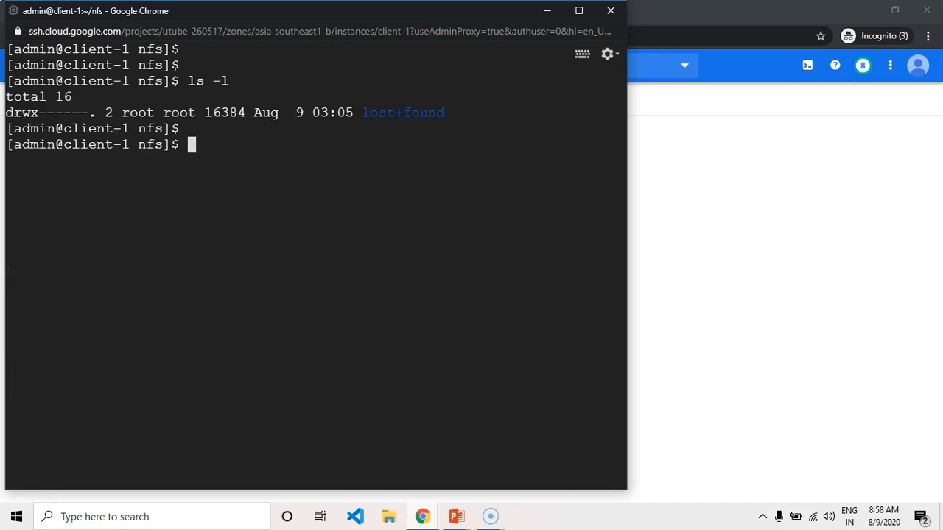
pyautogui.write('touch')
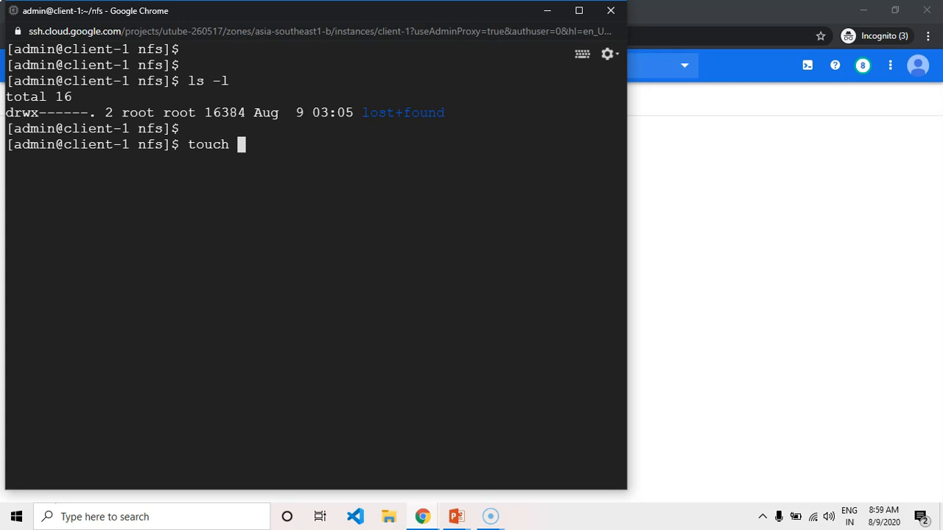
pyautogui.press('BackSpace')
pyautogui.press('BackSpace')
pyautogui.press('BackSpace')
pyautogui.press('BackSpace')
pyautogui.press('BackSpace')
pyautogui.press('BackSpace')
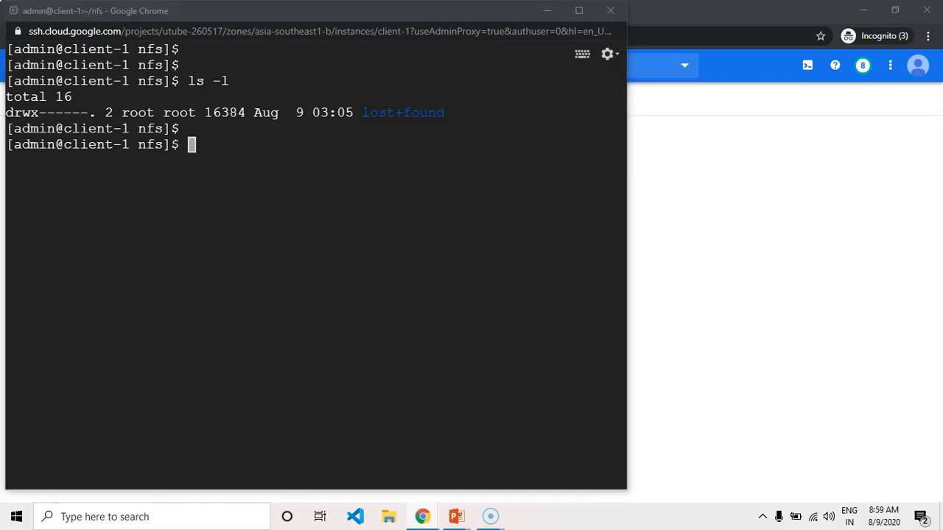
# Switch to the client-2 SSH session and exit the root shell to return to the admin user
pyautogui.hotkey('alt', 'Tab')
pyautogui.press('Tab')
pyautogui.press('Tab')
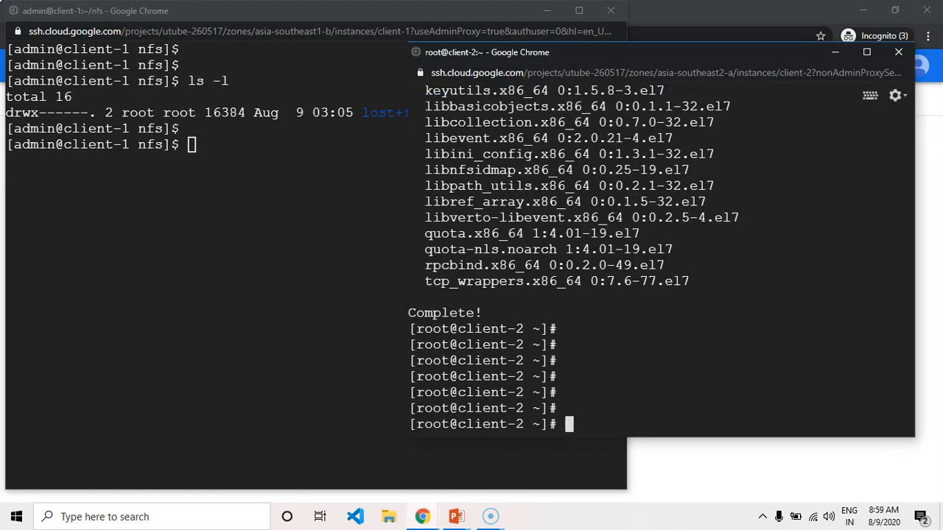
pyautogui.click(807, 373)
pyautogui.press('Return')
pyautogui.write('exit')
pyautogui.press('Return')
pyautogui.press('Return')
pyautogui.press('Return')
pyautogui.press('Return')
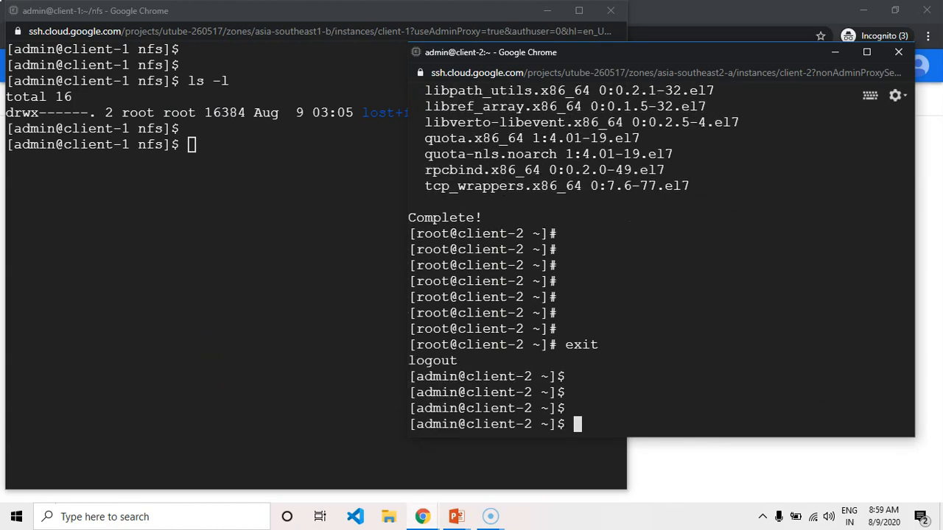
pyautogui.write('mount')
pyautogui.press('BackSpace')
pyautogui.press('Left')
pyautogui.press('Left')
pyautogui.press('Left')
pyautogui.press('Left')
pyautogui.press('Left')
pyautogui.press('Delete')
pyautogui.press('Delete')
pyautogui.press('Delete')
pyautogui.press('Delete')
pyautogui.press('Delete')
# Create a directory named nfs2 in the admin user's home directory on client-2 with mkdir
pyautogui.write('mkdir ')
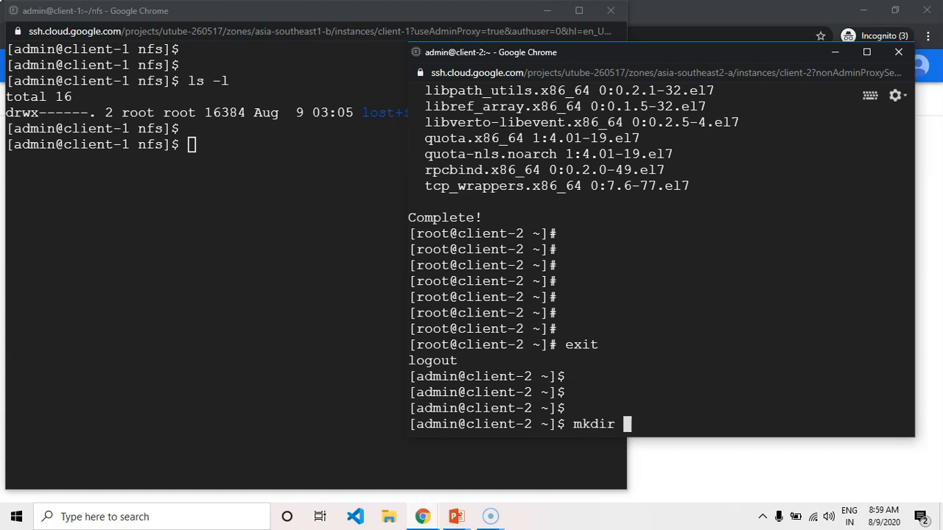
pyautogui.write('nfs2')
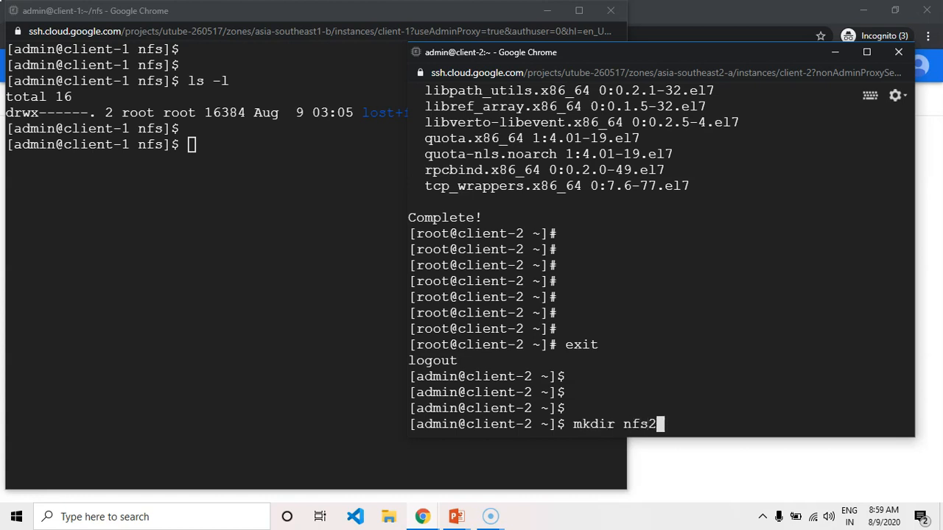
pyautogui.press('Return')
pyautogui.press('Return')
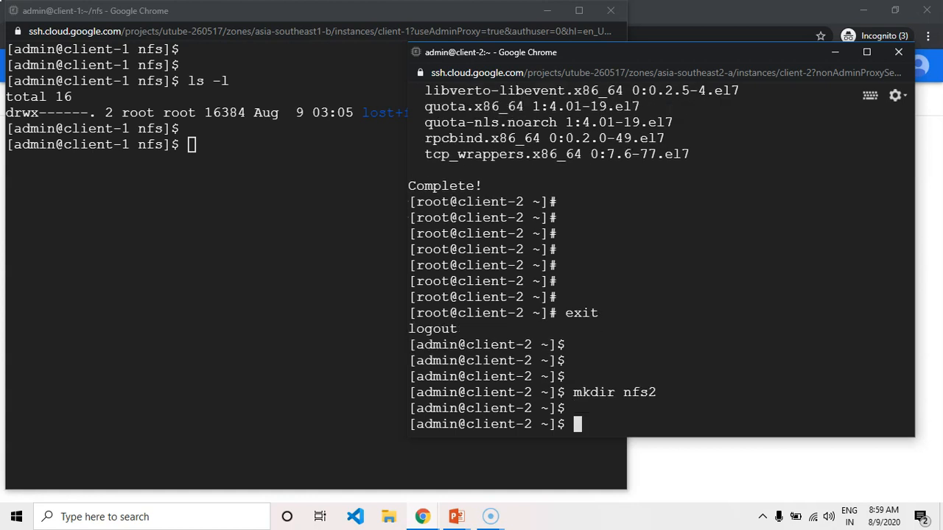
# Mount the Filestore share 10.95.218.186:/mynfs on the nfs2 directory of client-2 with sudo mount
pyautogui.write('sud')
pyautogui.write('o k')
pyautogui.press('BackSpace')
pyautogui.write('mount')
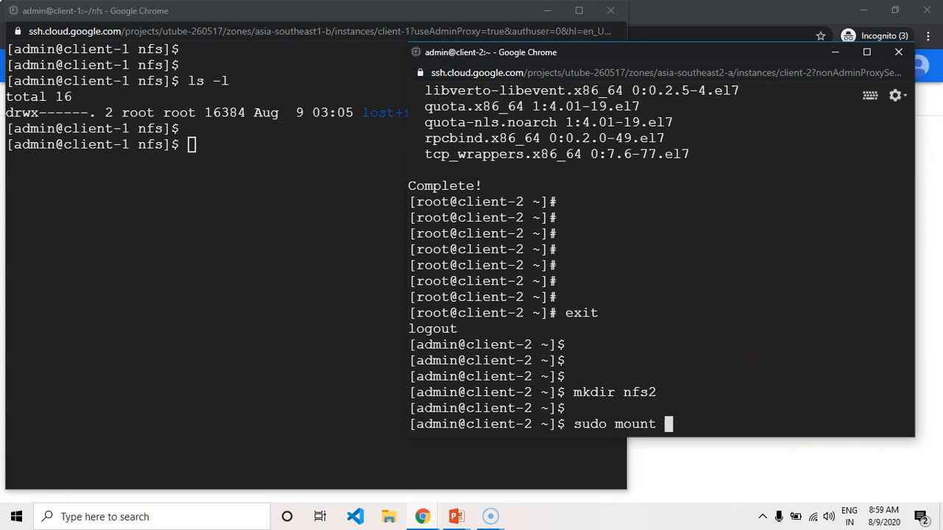
pyautogui.rightClick(742, 362)
pyautogui.press('BackSpace')
pyautogui.press('BackSpace')
pyautogui.press('BackSpace')
pyautogui.press('BackSpace')
pyautogui.press('BackSpace')
pyautogui.press('BackSpace')
pyautogui.press('BackSpace')
pyautogui.press('BackSpace')
pyautogui.press('BackSpace')
pyautogui.press('BackSpace')
pyautogui.press('BackSpace')
pyautogui.press('BackSpace')
pyautogui.press('BackSpace')
pyautogui.press('BackSpace')
pyautogui.press('BackSpace')
pyautogui.press('BackSpace')
pyautogui.press('BackSpace')
pyautogui.press('BackSpace')
pyautogui.press('BackSpace')
pyautogui.press('BackSpace')
pyautogui.press('BackSpace')
pyautogui.press('BackSpace')
pyautogui.press('BackSpace')
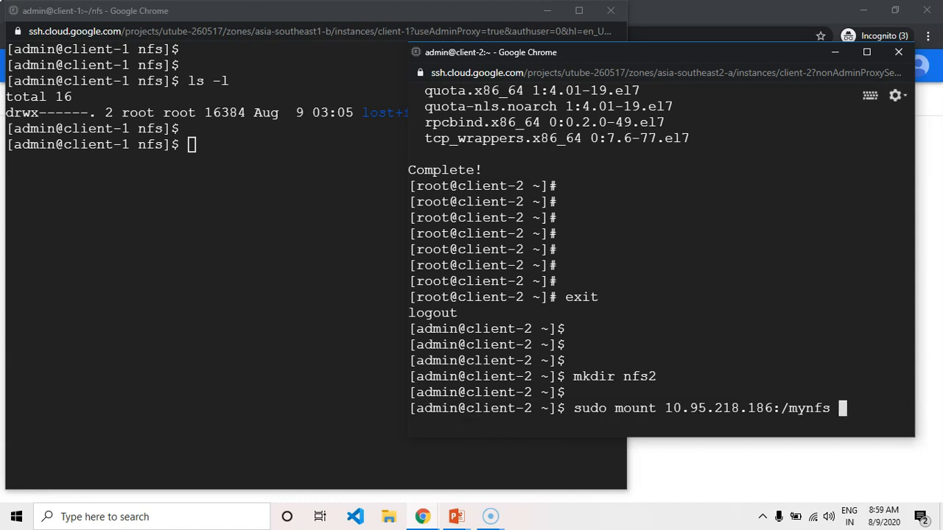
pyautogui.write('m')
pyautogui.press('BackSpace')
pyautogui.write('nfs2')
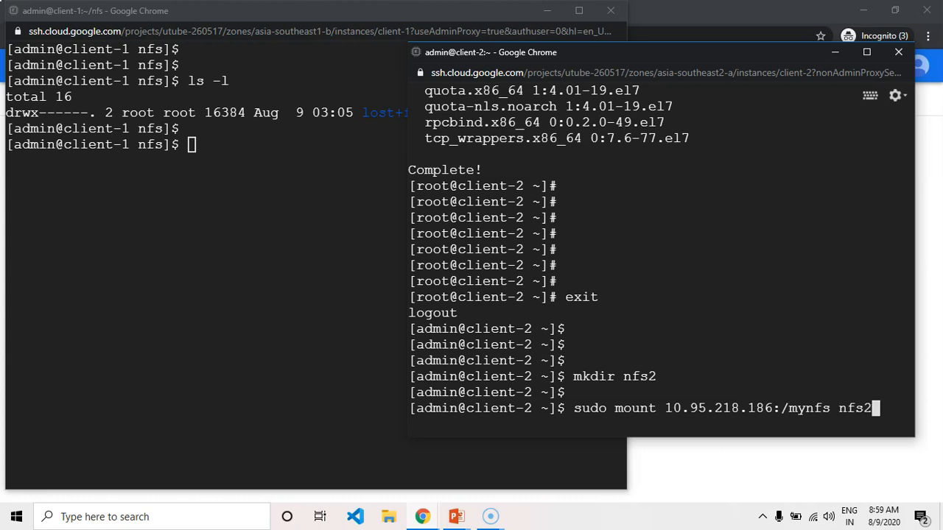
pyautogui.press('Return')
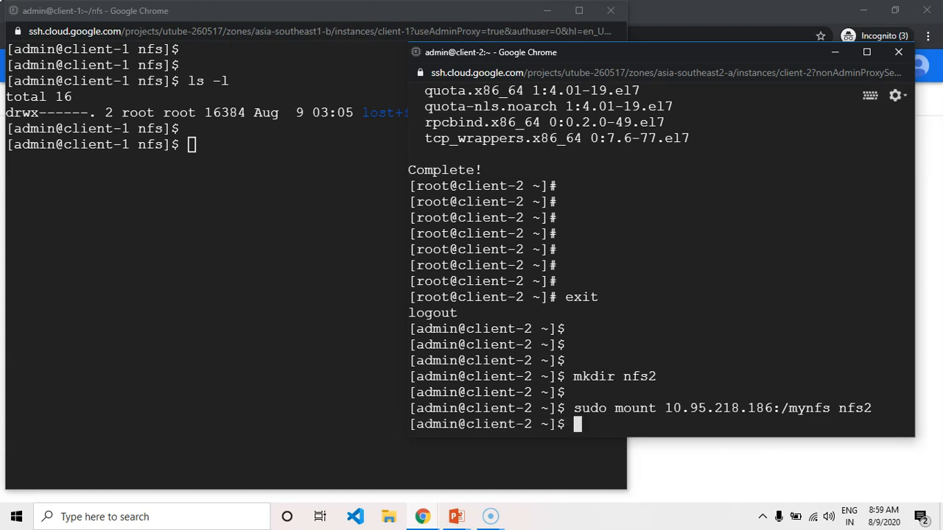
pyautogui.press('Return')
pyautogui.press('Return')
pyautogui.press('Return')
# Change into the mounted nfs2 directory on client-2 and list its contents with ll
pyautogui.write('cd n')
pyautogui.press('Tab')
pyautogui.press('Return')
pyautogui.press('Return')
pyautogui.press('Return')
pyautogui.write('ll')
pyautogui.press('Return')
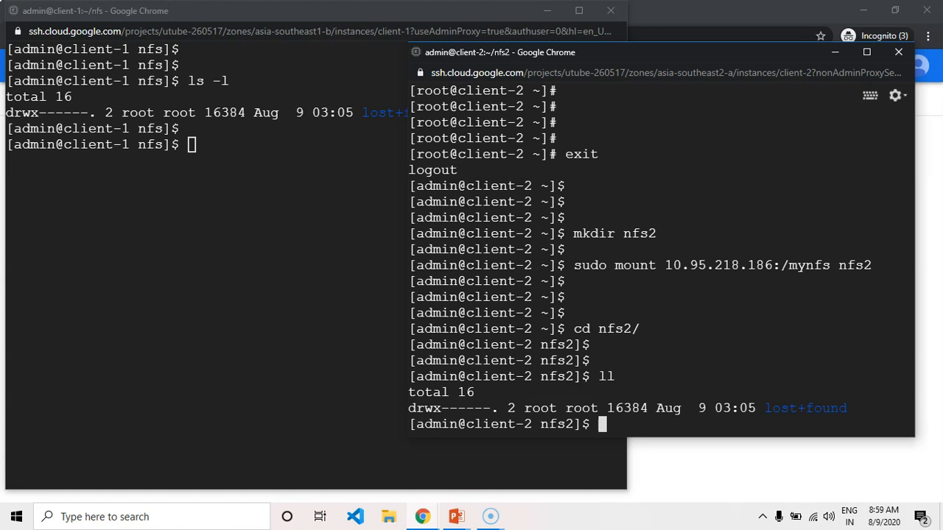
pyautogui.press('Return')
pyautogui.press('Return')
# Return to the client-1 session and create an empty file example.txt in the mounted nfs directory with sudo touch
pyautogui.click(272, 225)
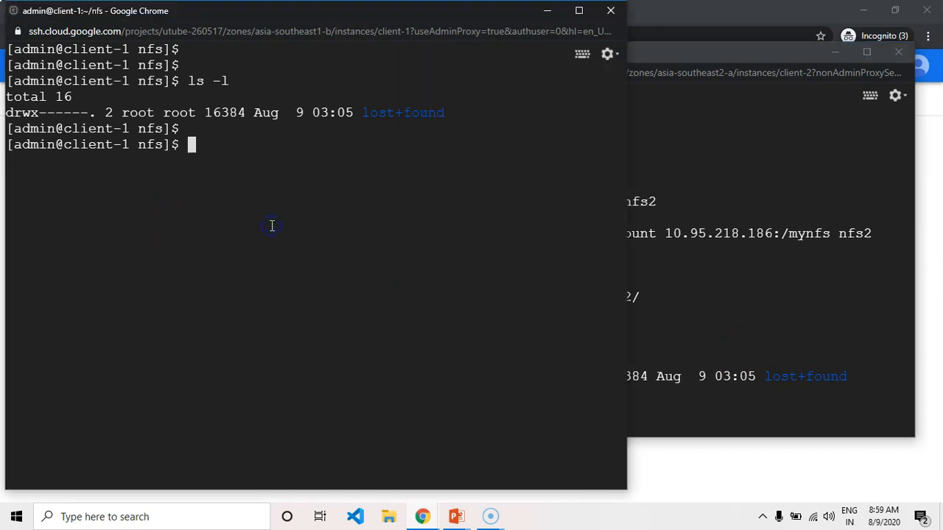
pyautogui.press('Return')
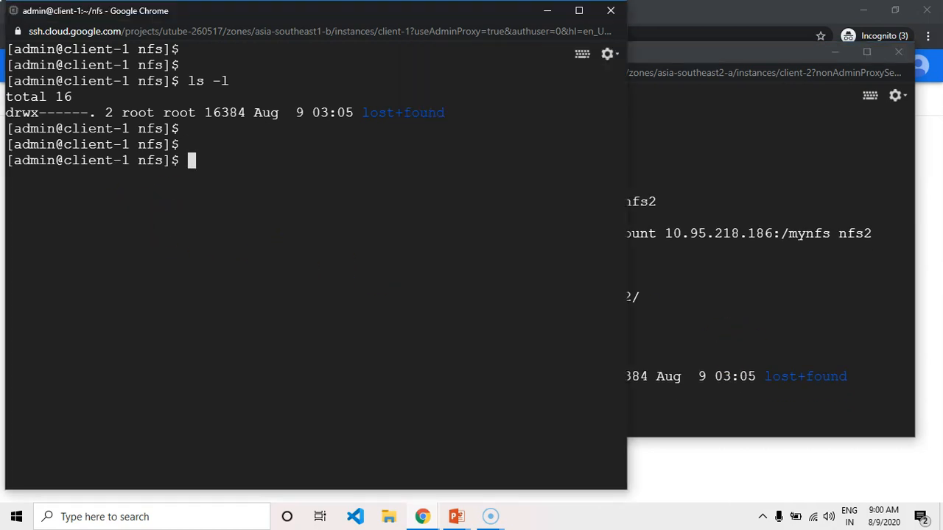
pyautogui.write('sudo')
pyautogui.write('touch ')
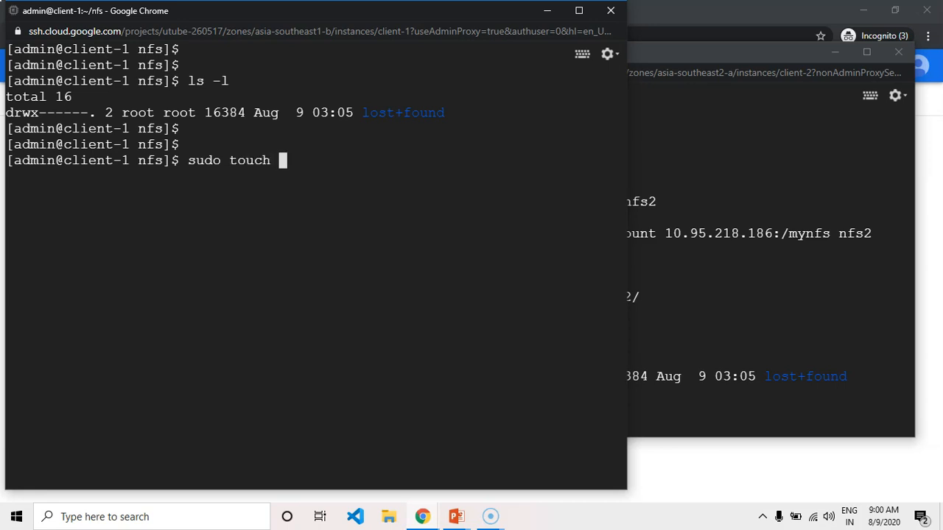
pyautogui.write('example.txt')
pyautogui.press('Return')
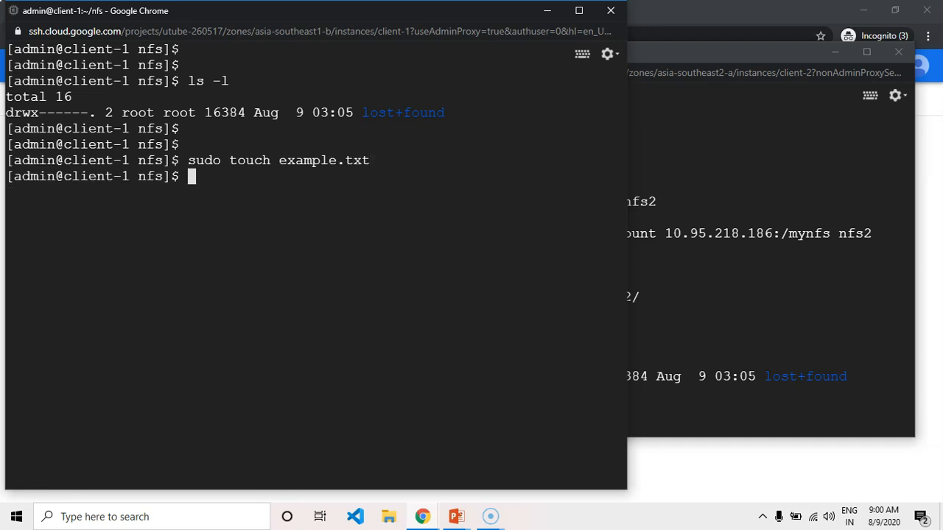
# List client-1's nfs directory with ls -l and highlight the entry for example.txt
pyautogui.press('Return')
pyautogui.write('ls -l')
pyautogui.press('Return')
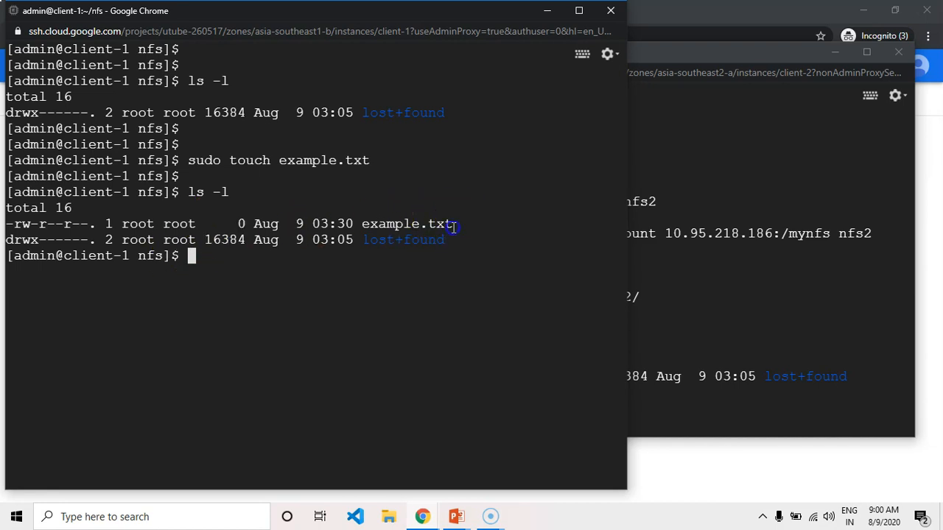
pyautogui.moveTo(451, 228); pyautogui.dragTo(128, 202)
# Switch to client-2, list the nfs2 directory with ll, and highlight the entry for example.txt
pyautogui.click(774, 319)
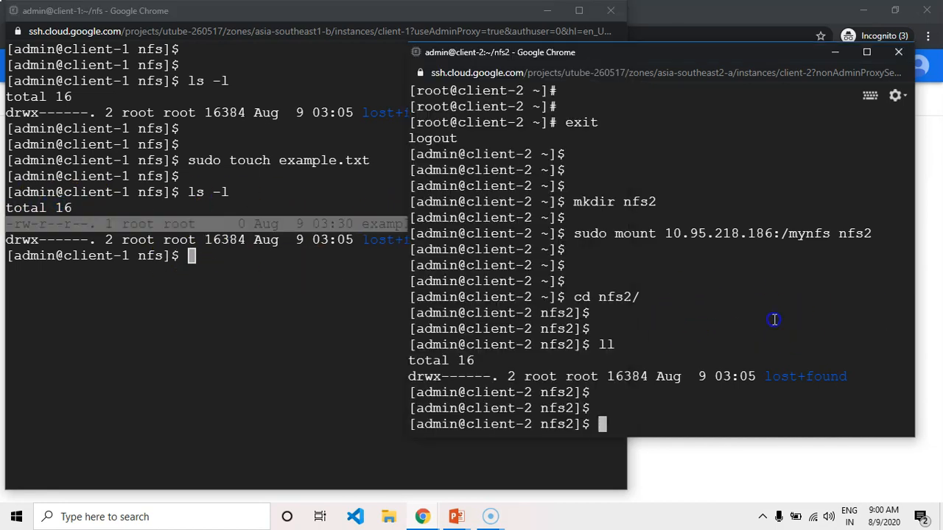
pyautogui.write('ll')
pyautogui.press('Return')
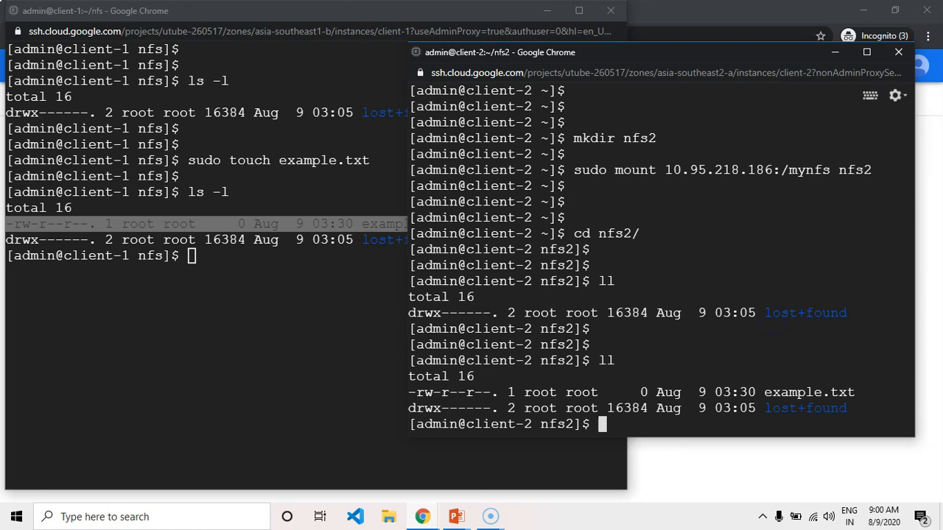
pyautogui.moveTo(867, 392); pyautogui.dragTo(411, 390)
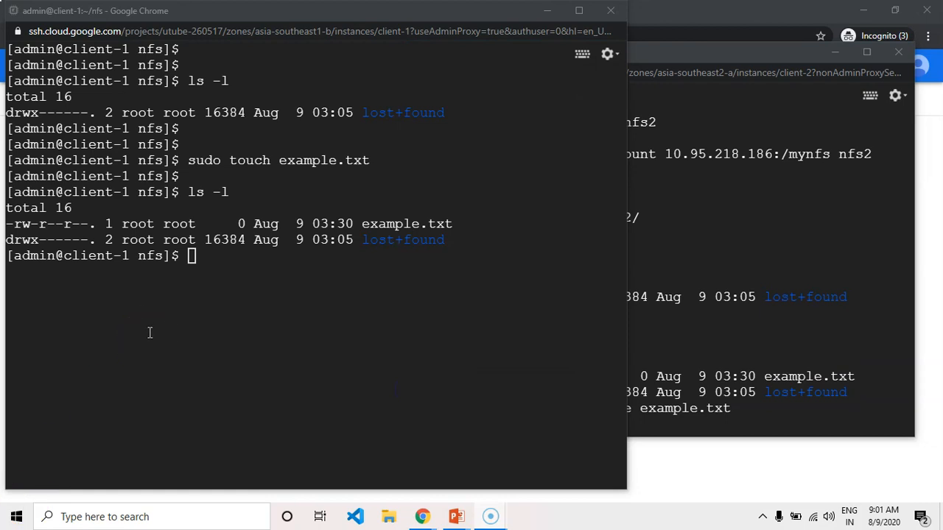
# Switch to the PowerPoint slide show and view the Step 6: Test Cloud Filestore diagram
pyautogui.hotkey('alt', 'Tab')
pyautogui.press('Tab')
pyautogui.press('Tab')
pyautogui.press('Tab')
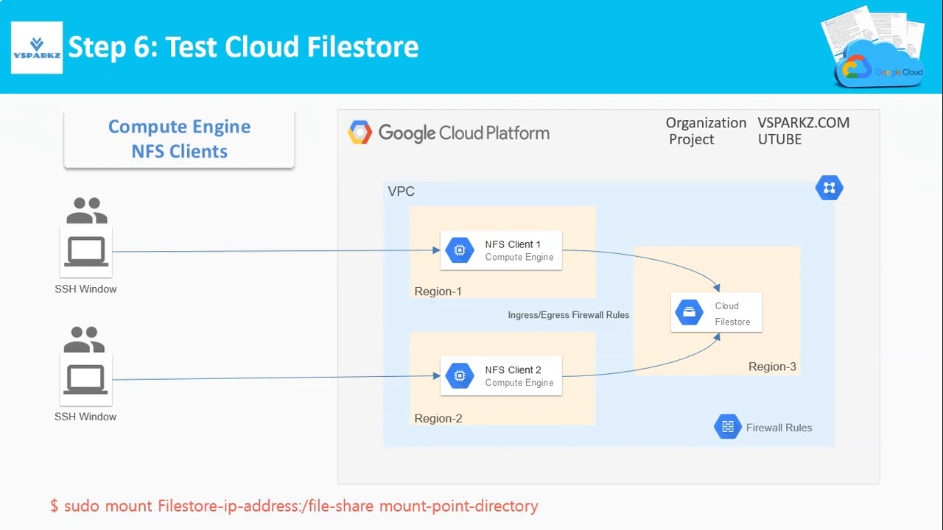
pyautogui.click(145, 328)
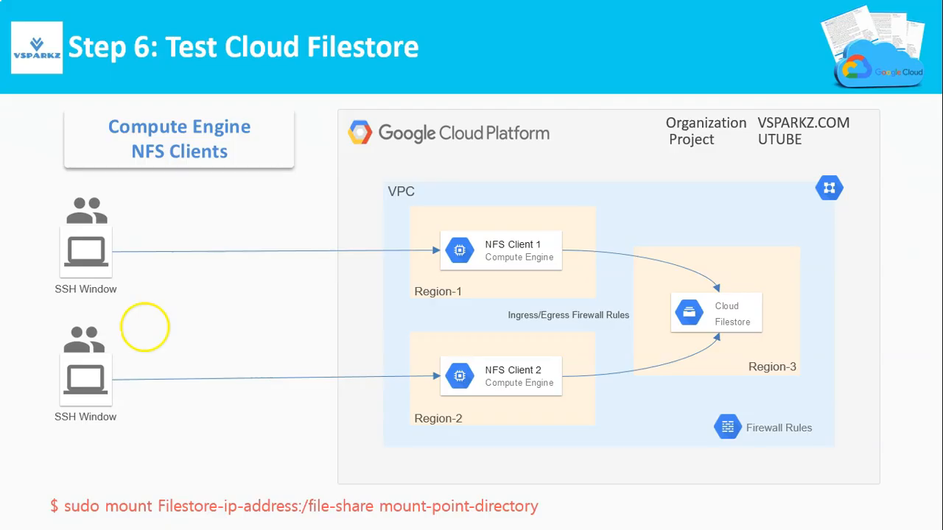